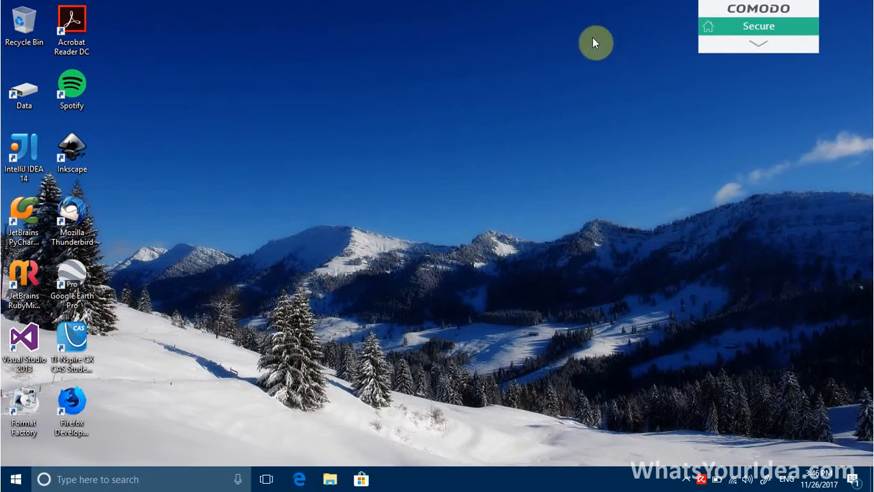
- Open Chrome and go to eclipse.org
click(65, 478)
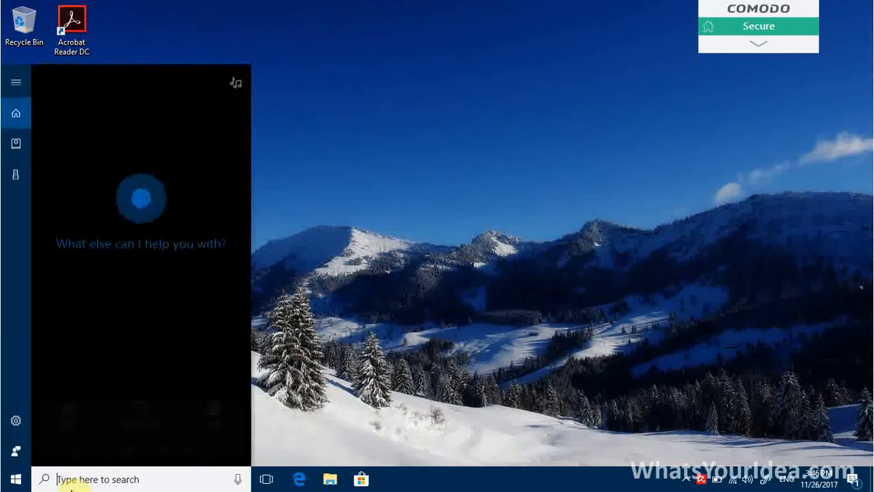
text(chrome)
key(Return)
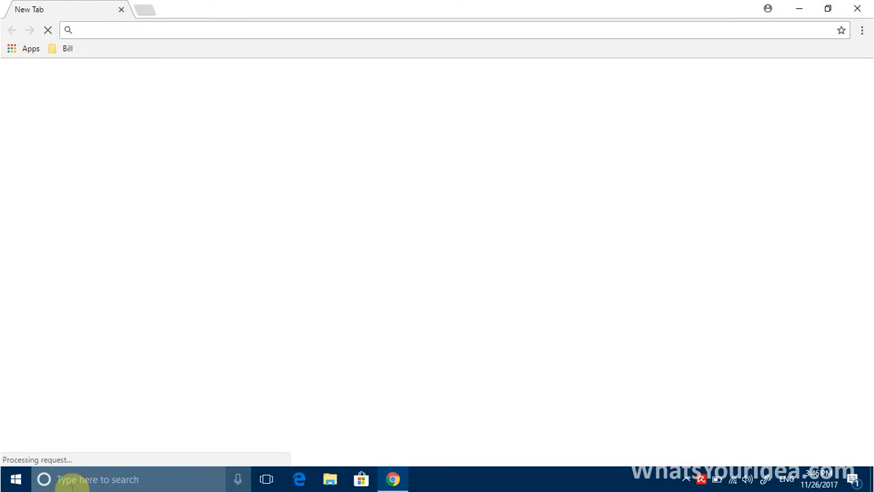
text(eclipse.)
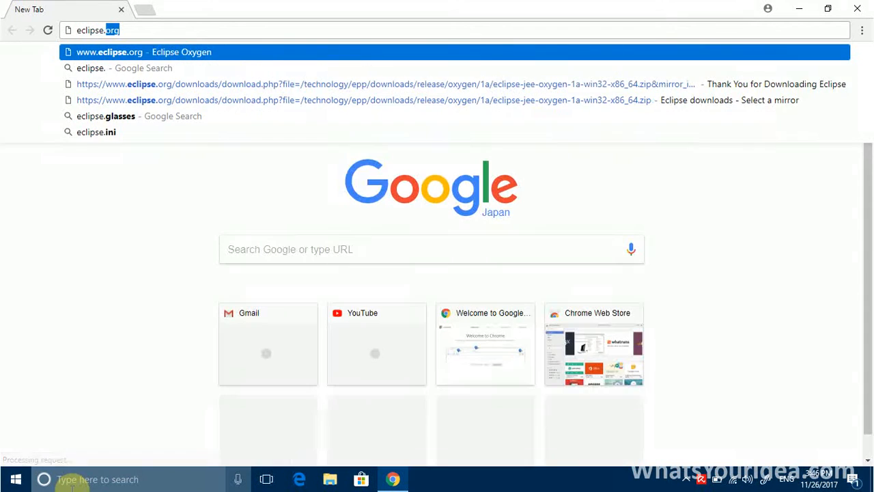
text(org)
key(Return)
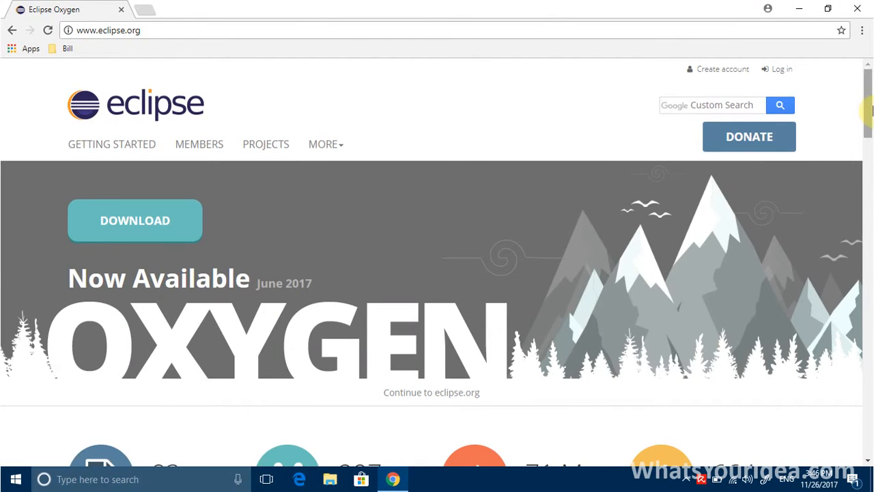
- Open the Packages download page from the Eclipse Oxygen home page
scroll(867, 130, down, 2)
drag(867, 130, 859, 165)
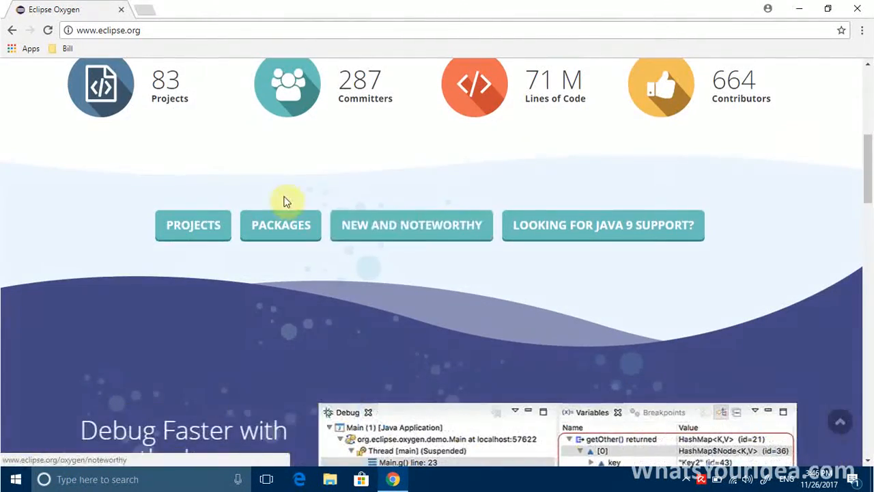
click(282, 222)
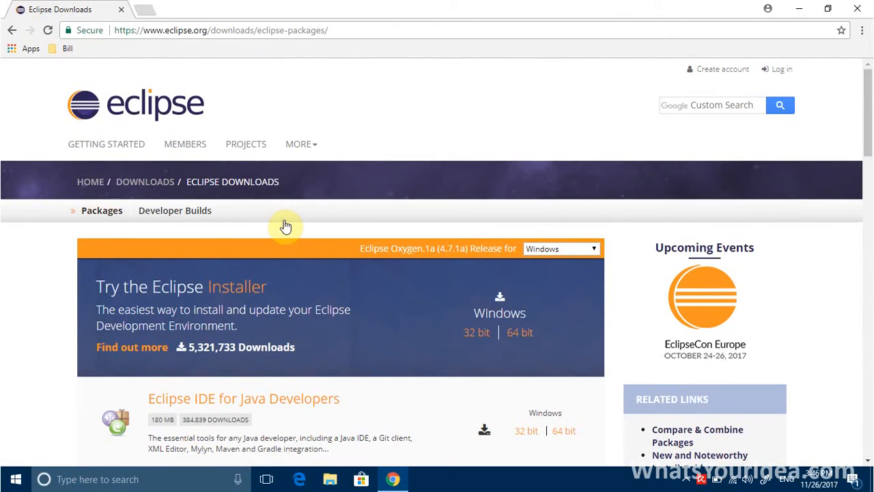
- Open the Windows 64 bit download page for Eclipse IDE for Java EE Developers
scroll(285, 226, down, 4)
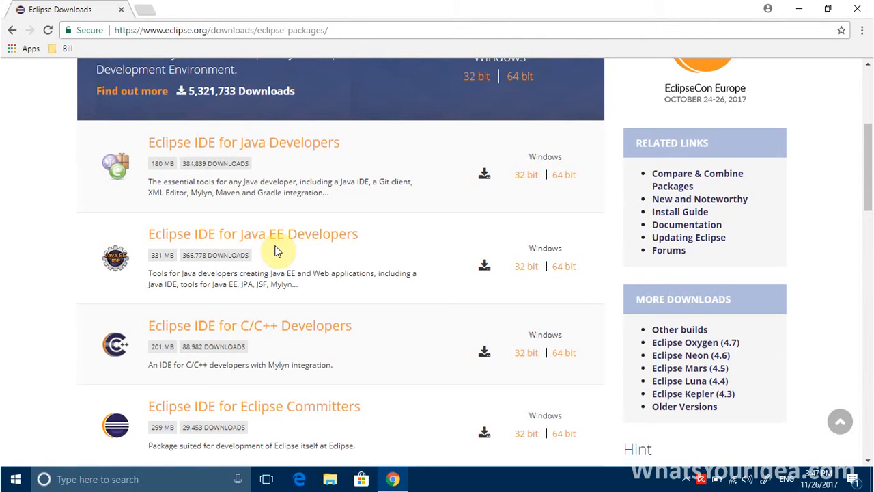
triple_click(143, 271)
click(344, 279)
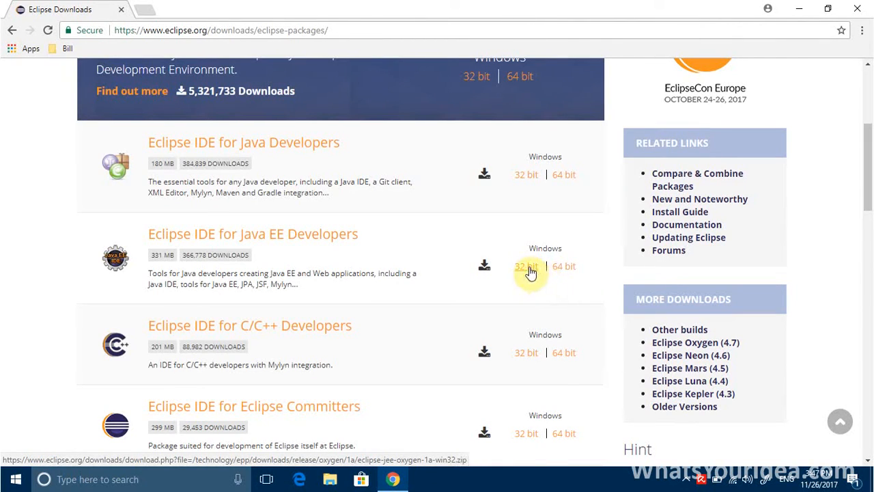
click(560, 269)
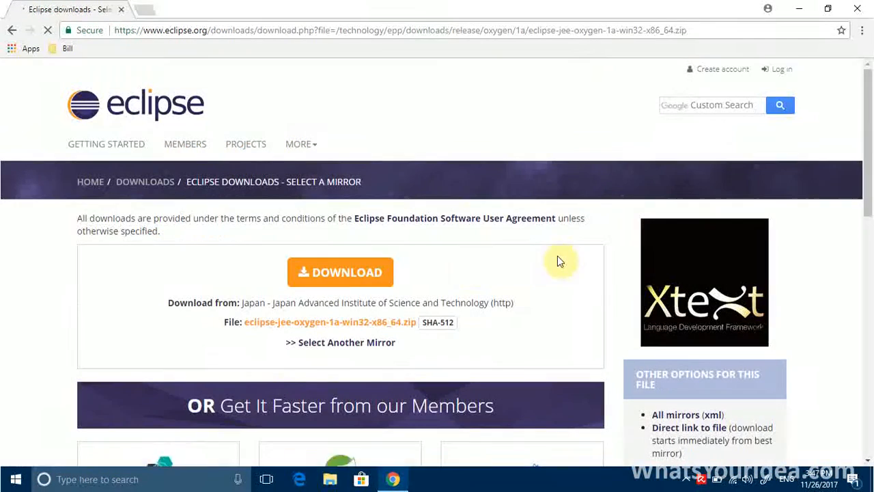
- Start the Eclipse Java EE archive download from the mirror, cancel saving it, and close the browser
click(350, 285)
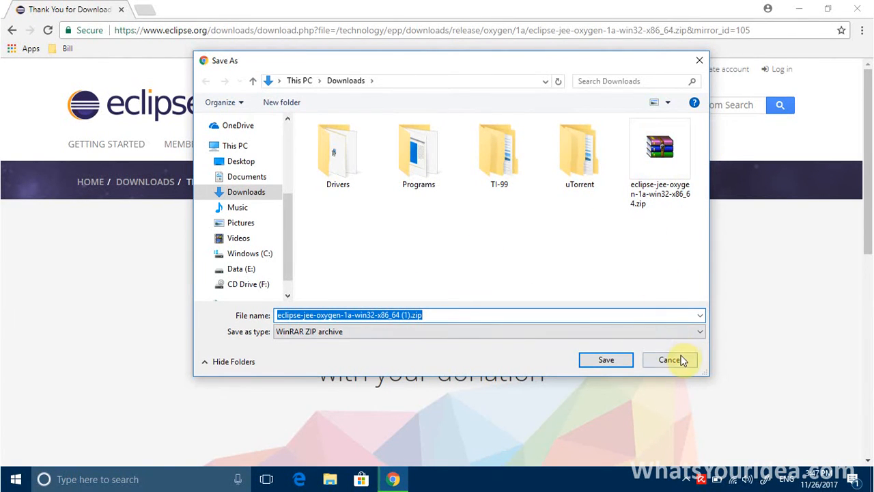
click(681, 360)
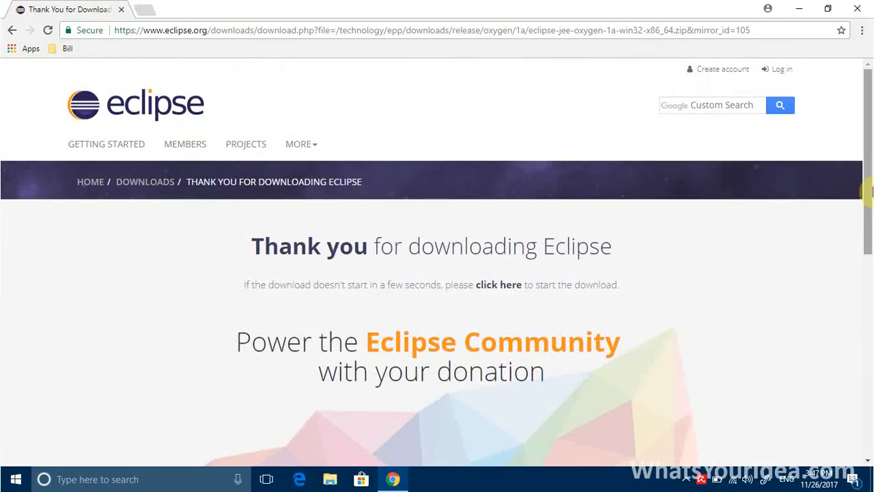
drag(869, 205, 872, 258)
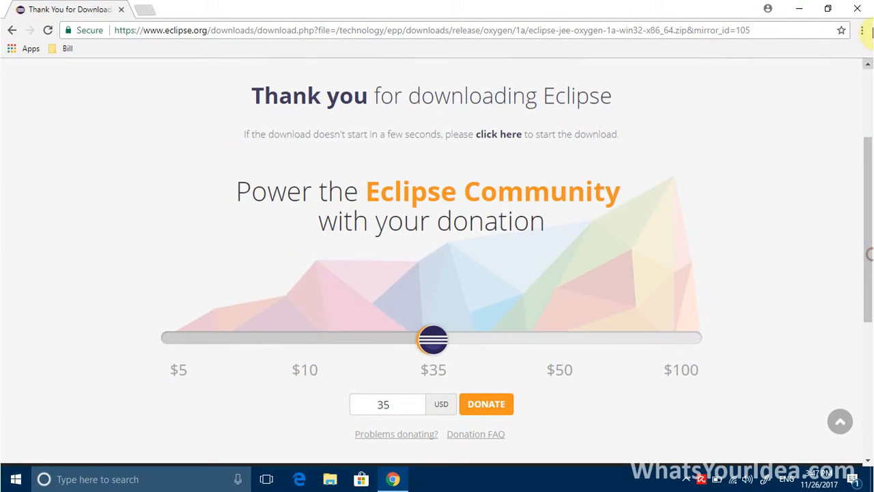
click(856, 8)
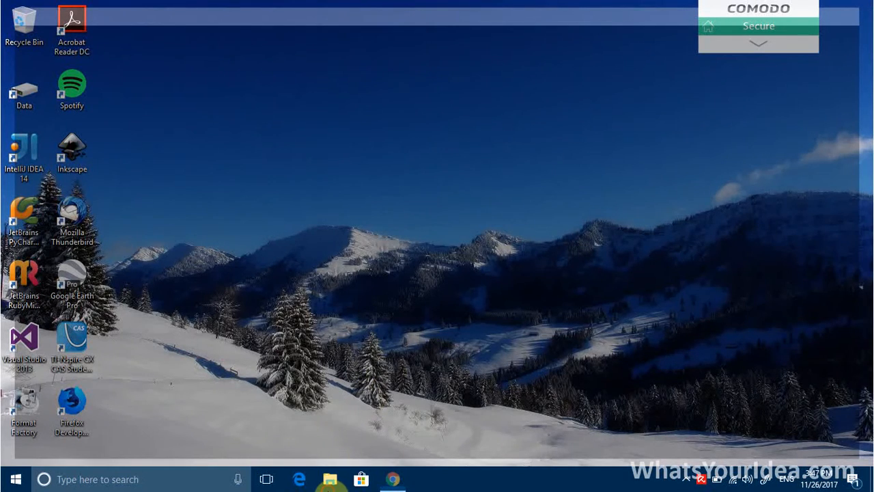
- Copy eclipse-jee-oxygen-1a-win32-x86_64.zip from the Downloads folder in File Explorer
click(329, 480)
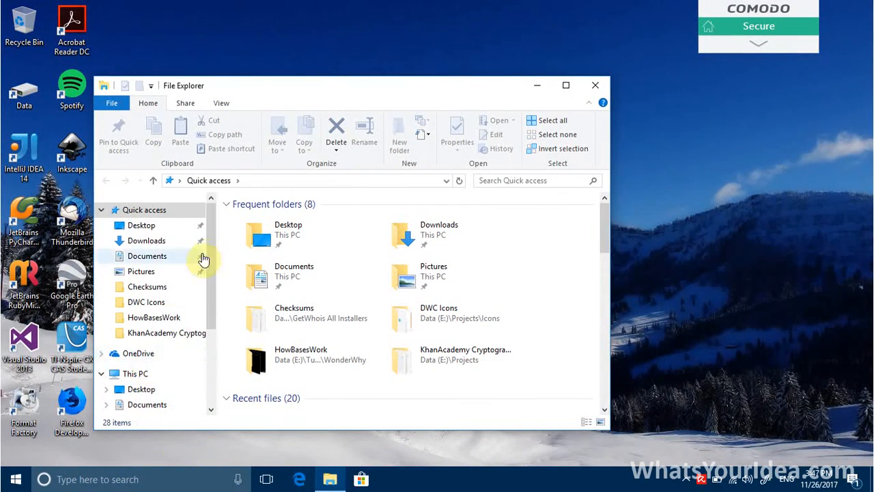
click(175, 241)
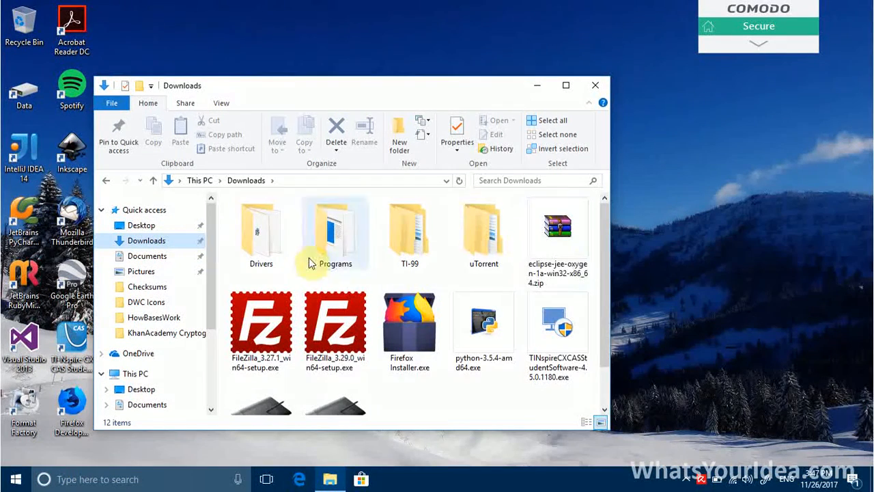
click(564, 259)
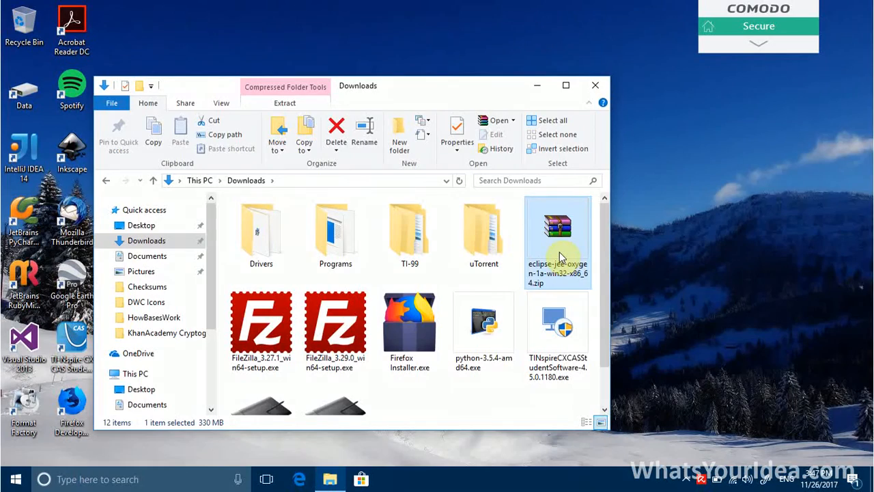
key(ctrl+c)
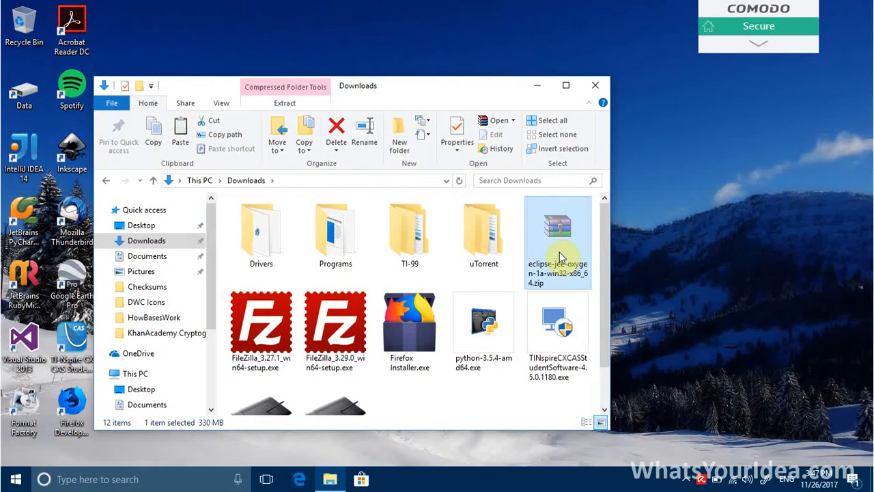
- Paste the copied Eclipse archive into the Programs folder within the personal folder on the Data (E:) drive
click(173, 374)
double_click(462, 372)
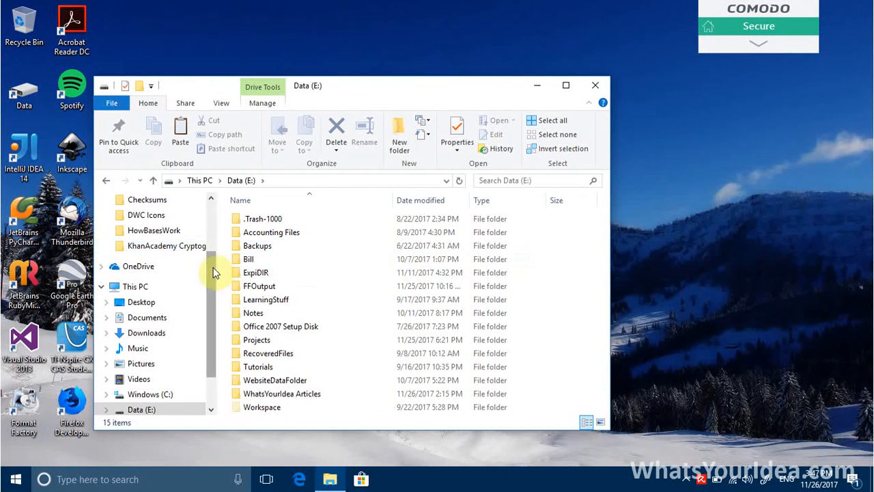
double_click(351, 263)
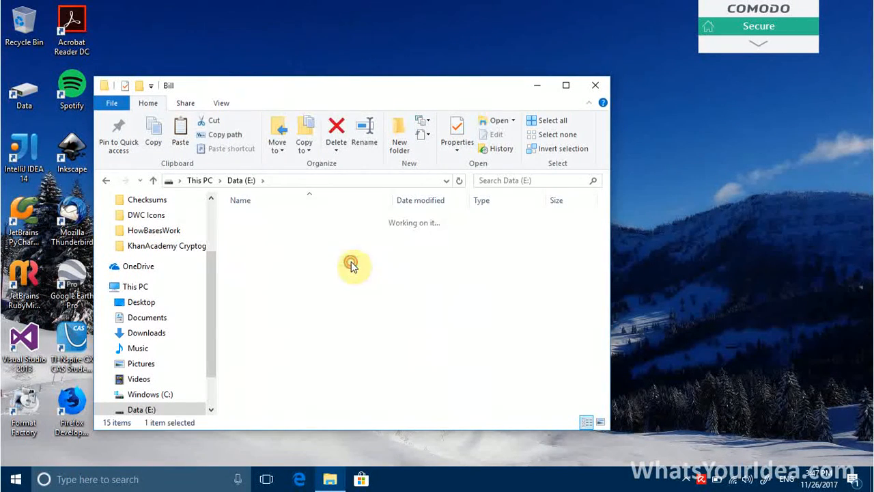
double_click(298, 292)
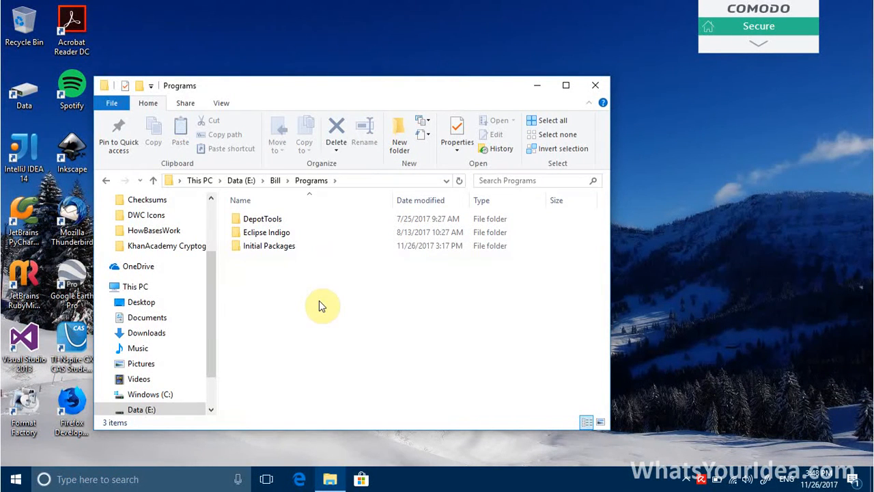
key(ctrl+v)
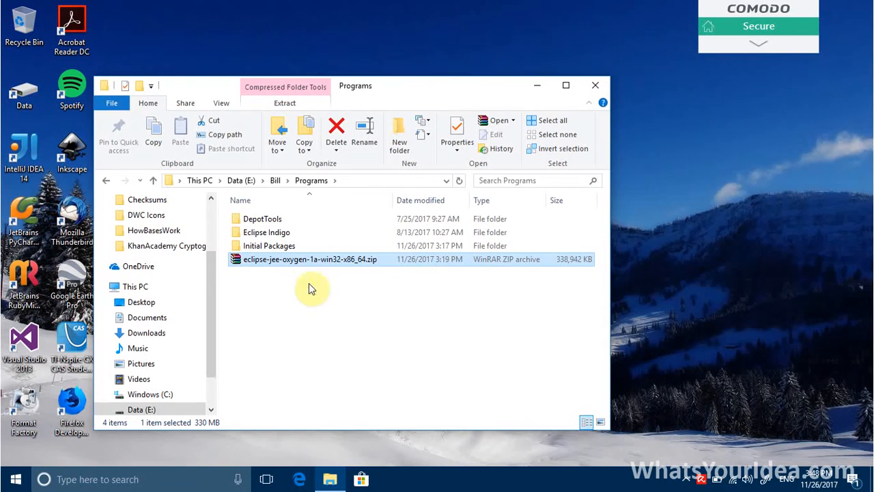
- Extract the Eclipse archive into the current folder and rename the extracted folder to Eclipse Oxygen
right_click(349, 264)
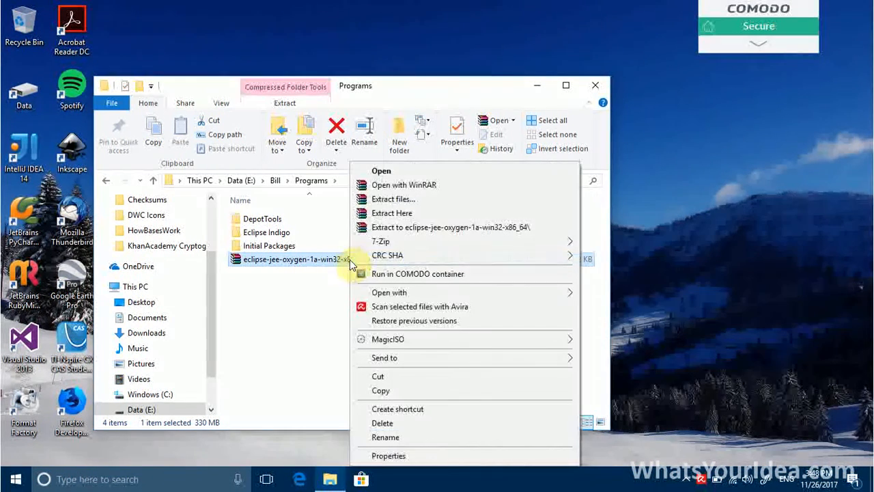
click(412, 215)
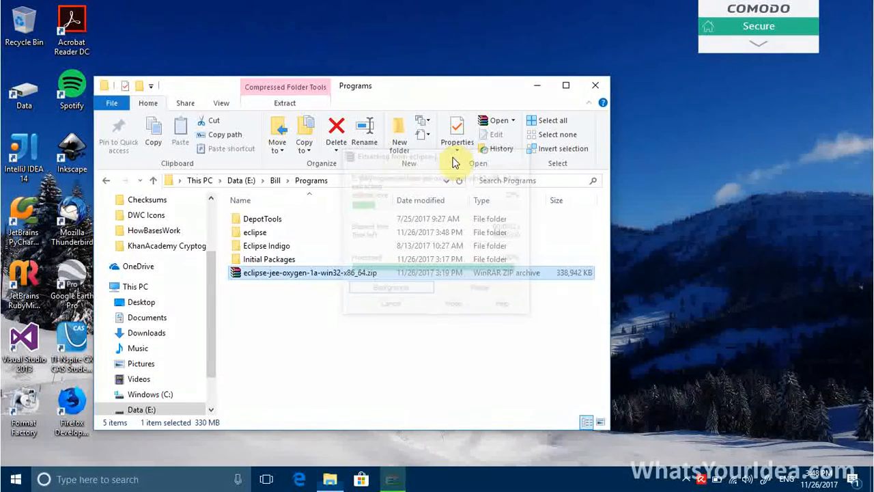
click(247, 234)
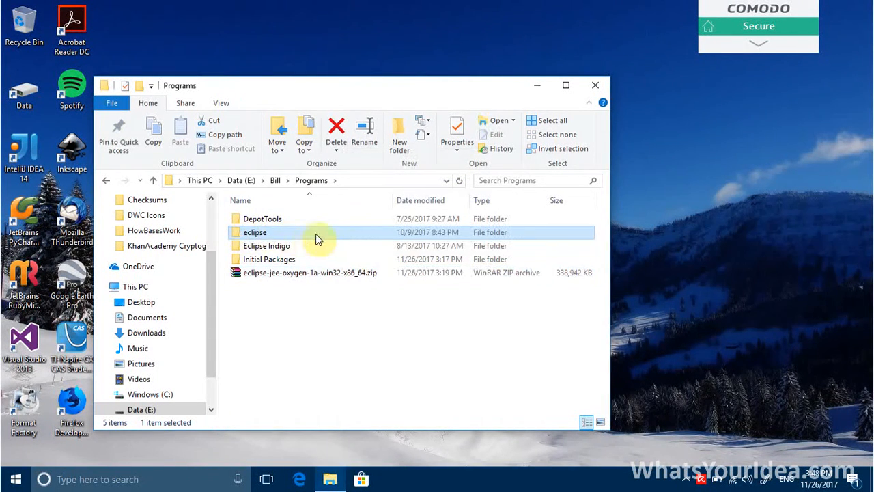
click(258, 234)
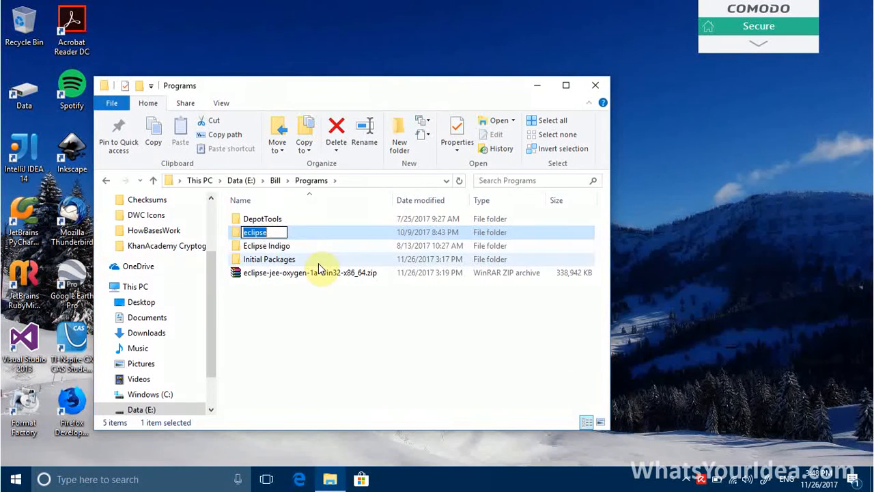
text(Eclipse Oxygen)
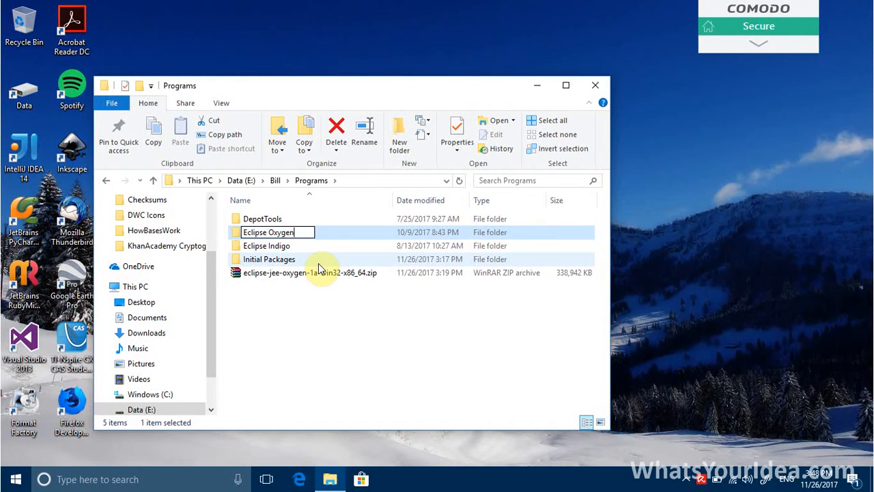
key(Return)
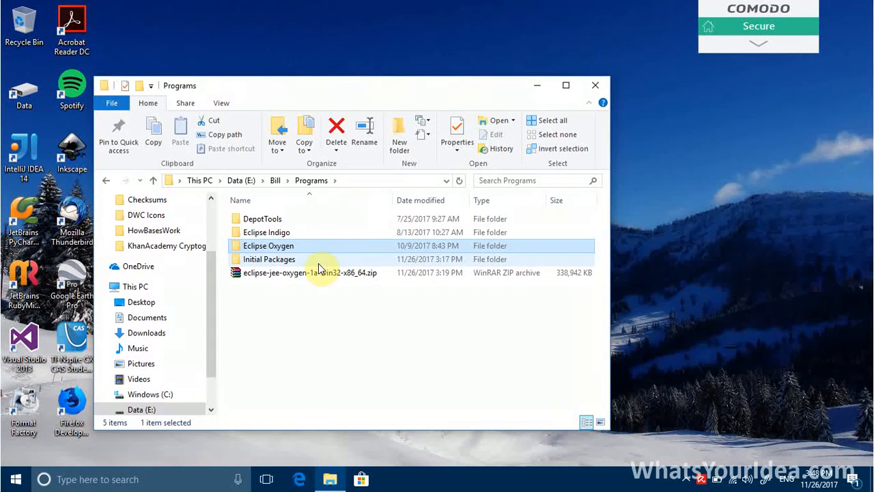
- Launch eclipse.exe from the Eclipse Oxygen folder and close the File Explorer window
key(Return)
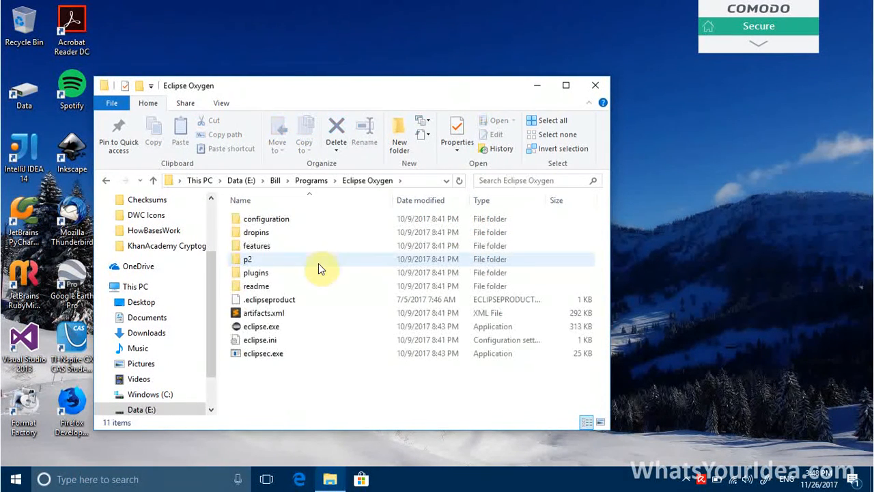
click(253, 327)
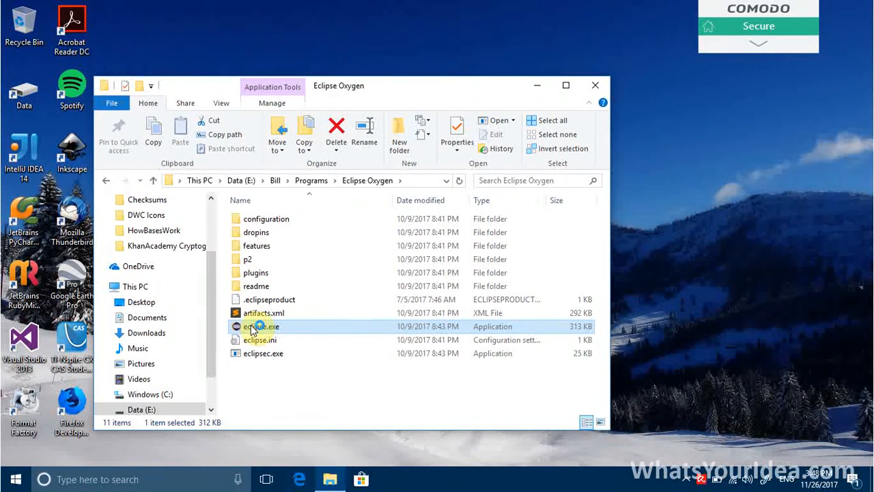
click(600, 85)
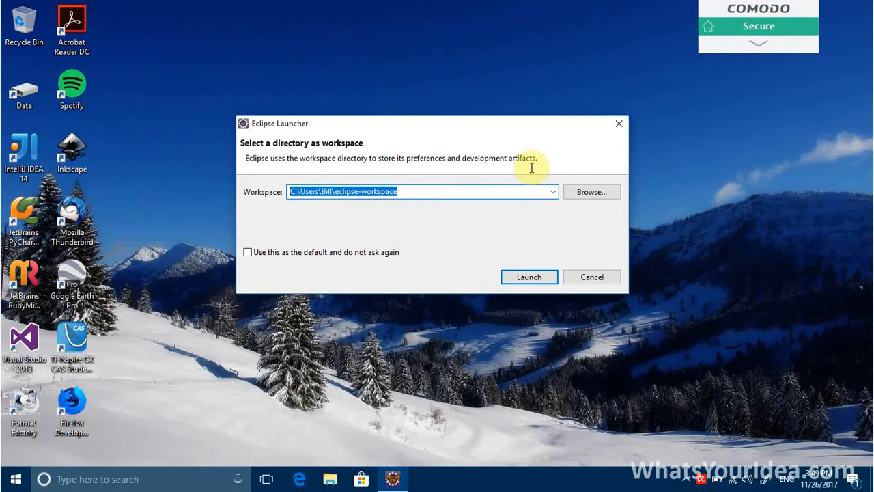
- Browse for the workspace directory and select the Workspace folder on the Data (E:) drive
click(581, 192)
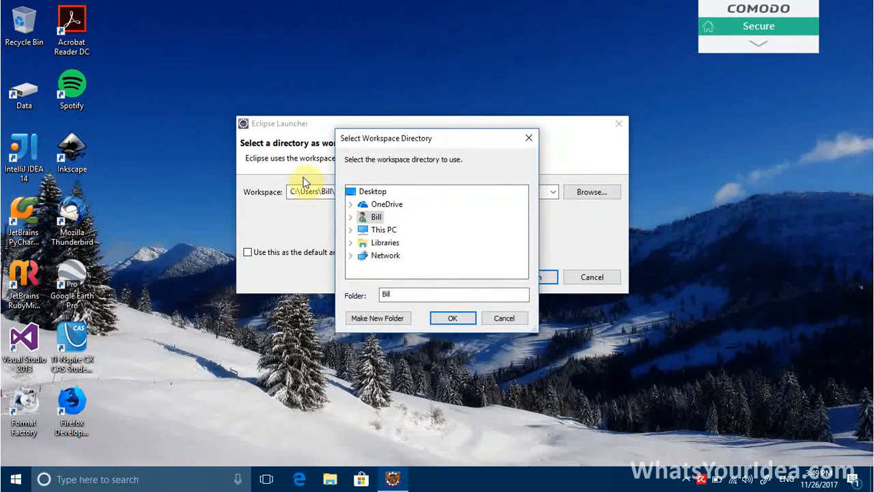
click(351, 230)
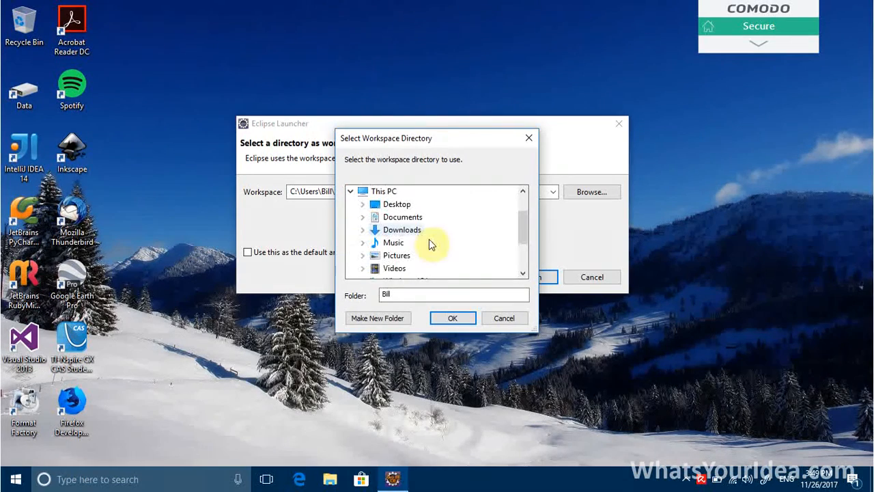
drag(521, 225, 515, 248)
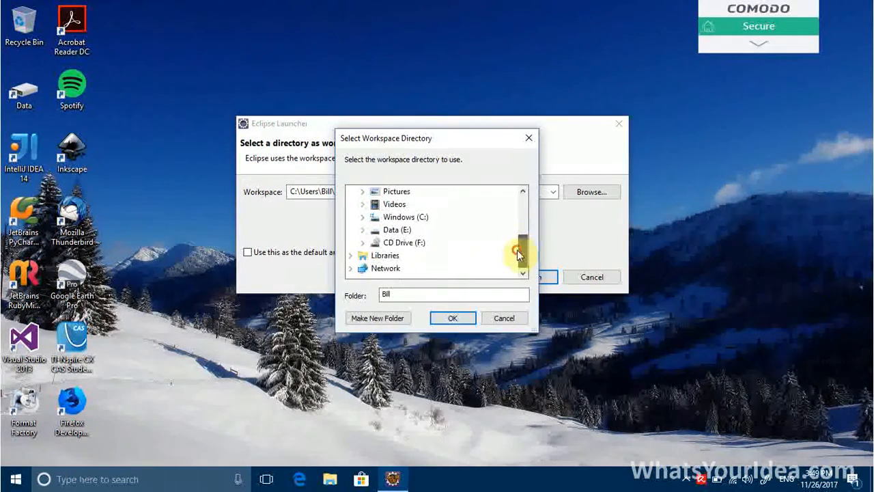
click(360, 234)
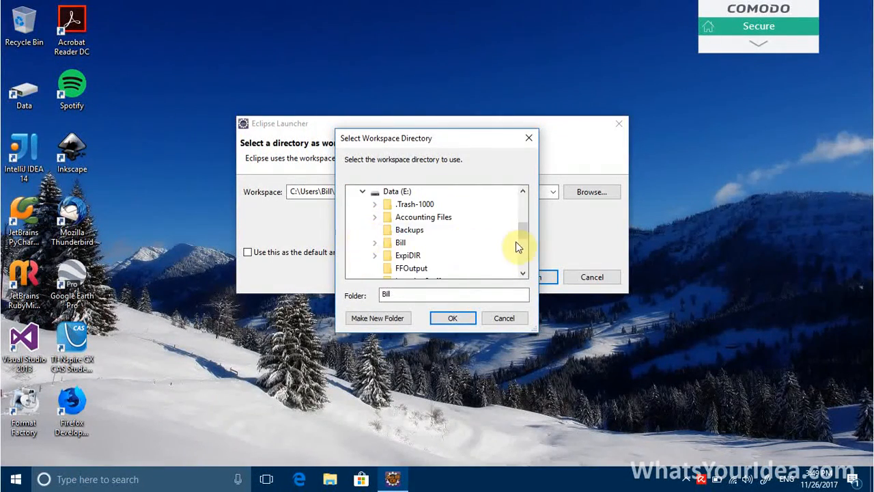
drag(523, 235, 514, 260)
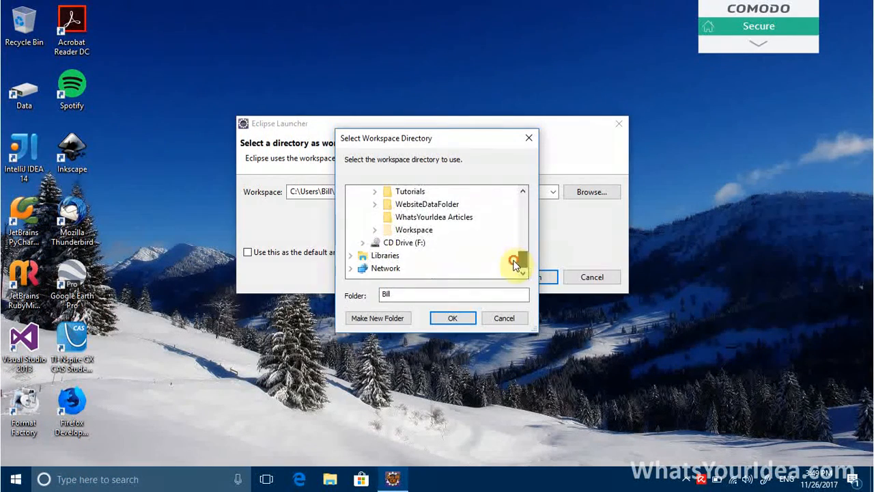
click(372, 229)
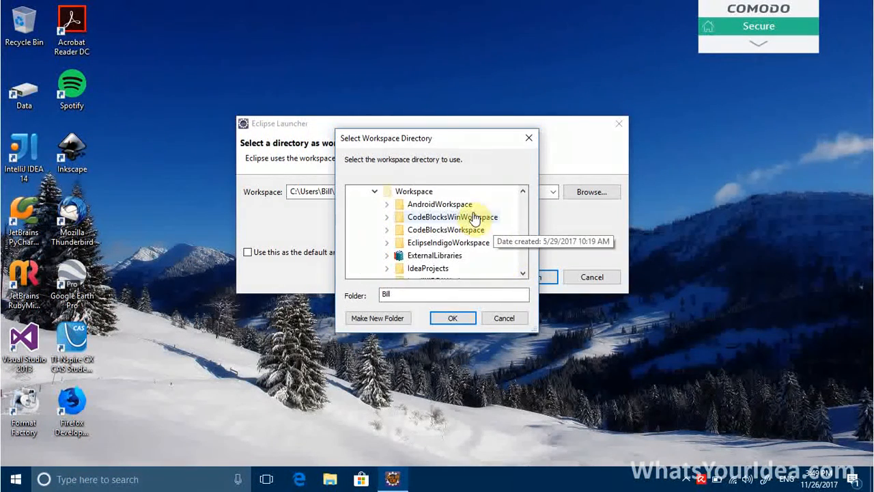
click(416, 191)
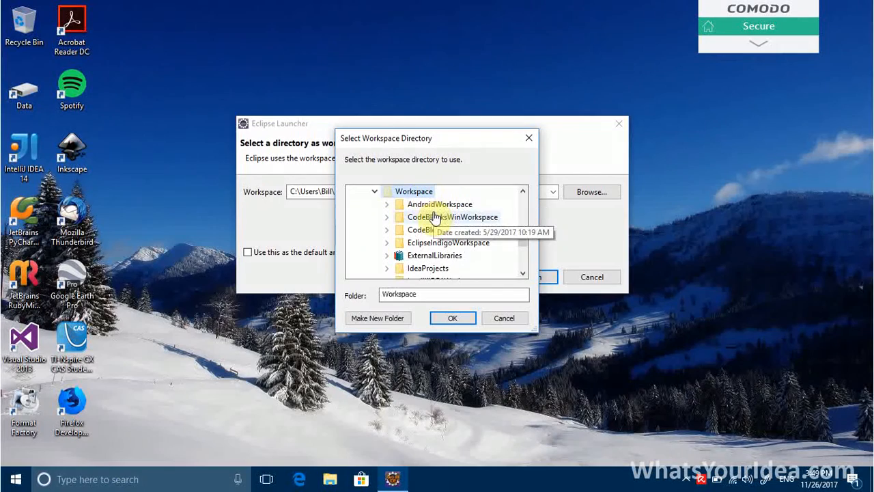
- Create a folder named EclipseOxygenWorkspace inside the Workspace folder and accept it as the workspace directory
click(380, 317)
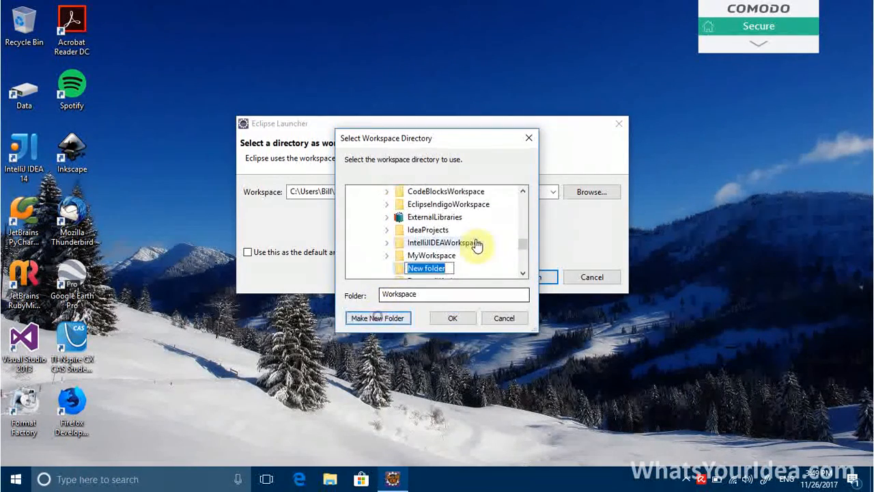
text(Ecl)
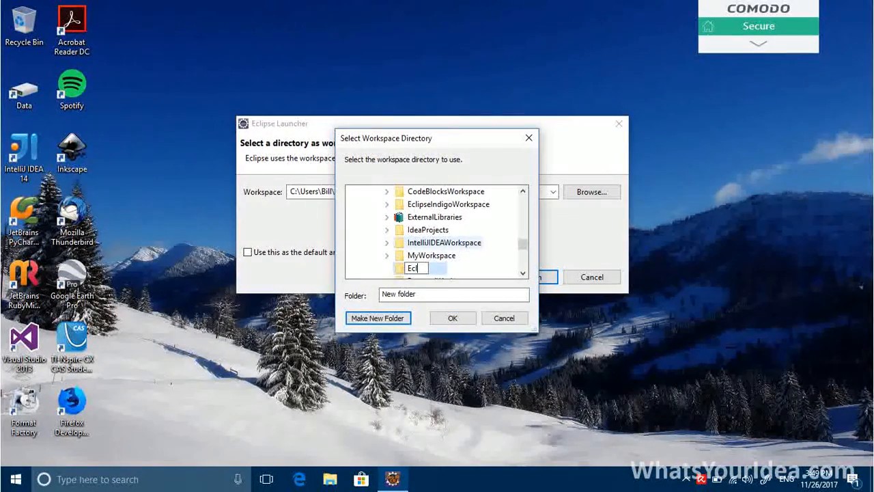
text(ipse)
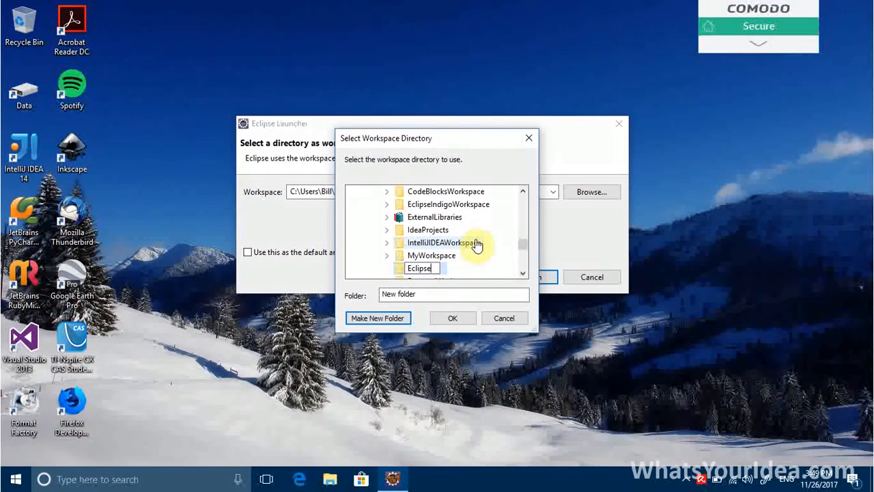
text(OxygenWorkspace)
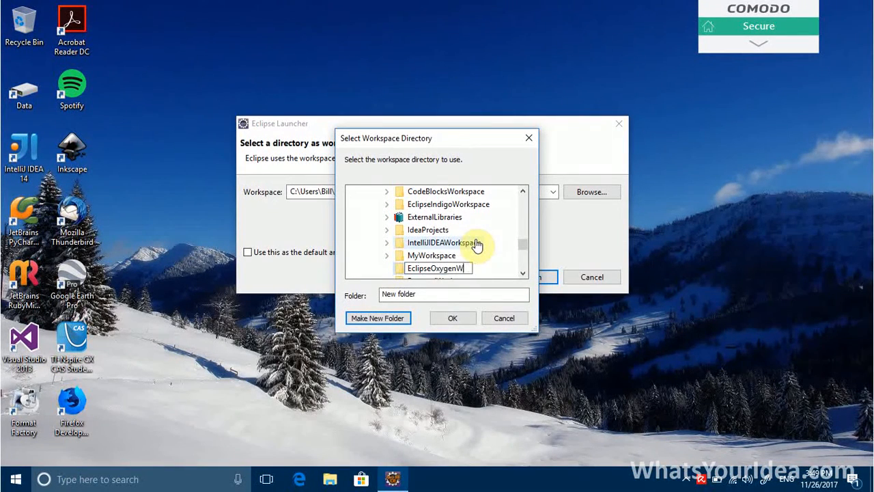
key(Return)
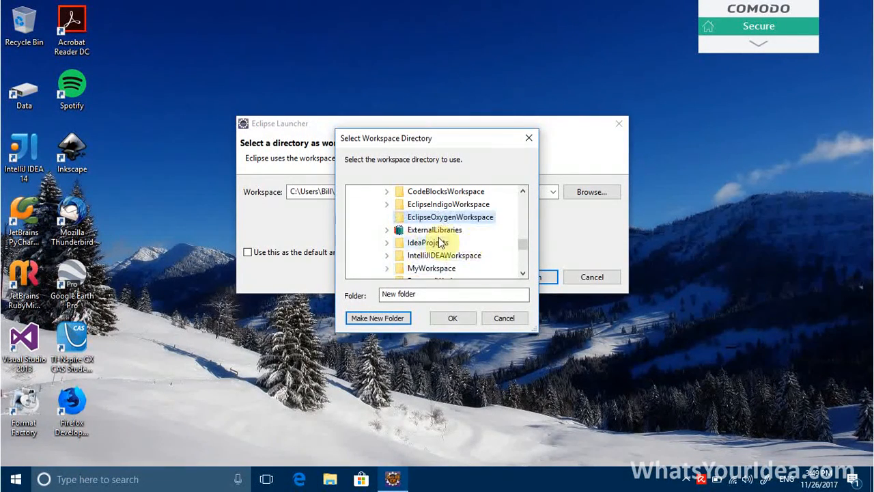
click(449, 317)
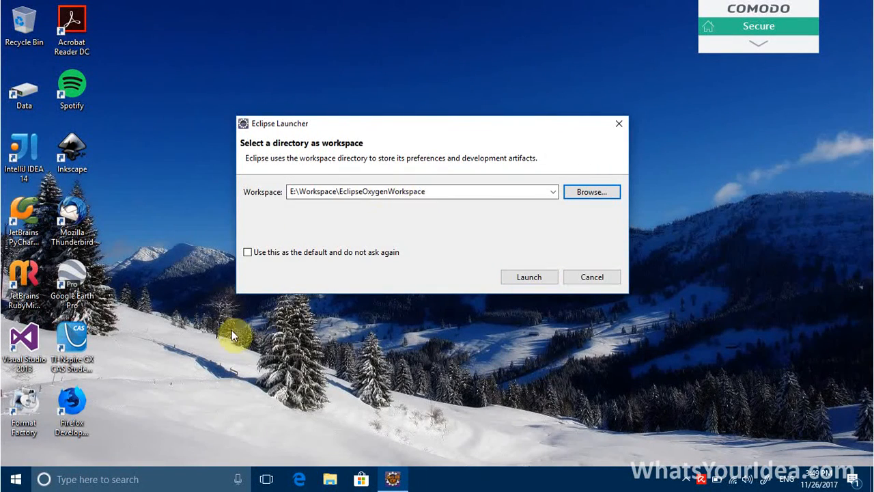
- Make the chosen workspace the default without asking again and launch the IDE
click(254, 254)
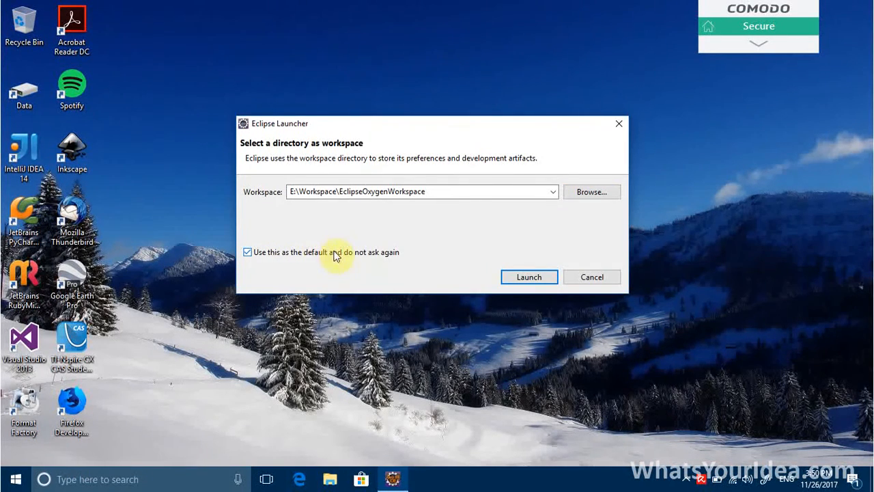
click(530, 276)
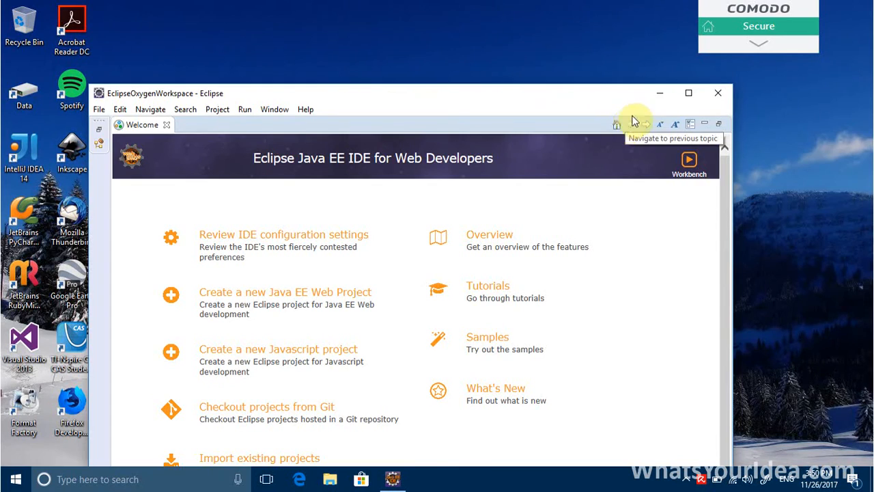
- Maximize the Eclipse window and close the Welcome page
click(688, 93)
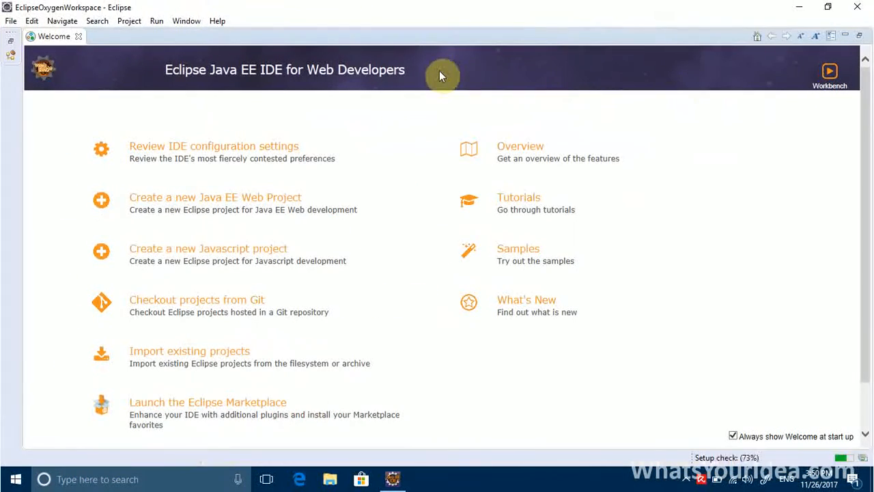
drag(868, 146, 868, 53)
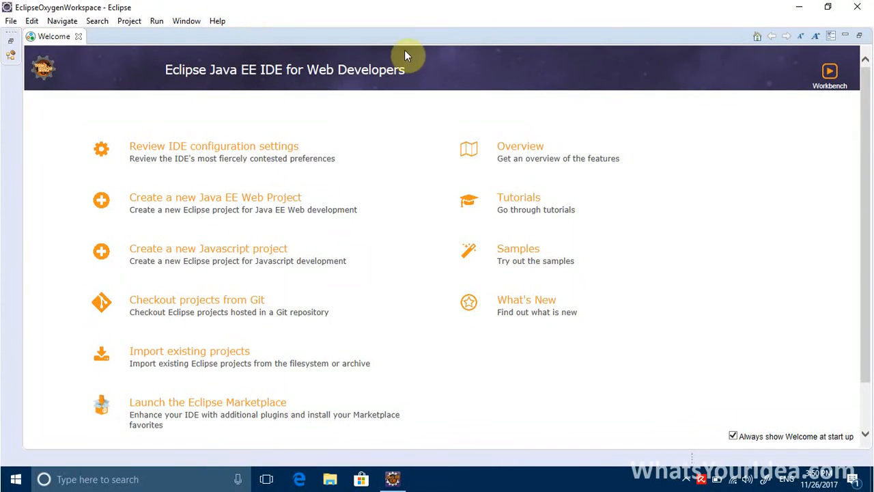
click(79, 38)
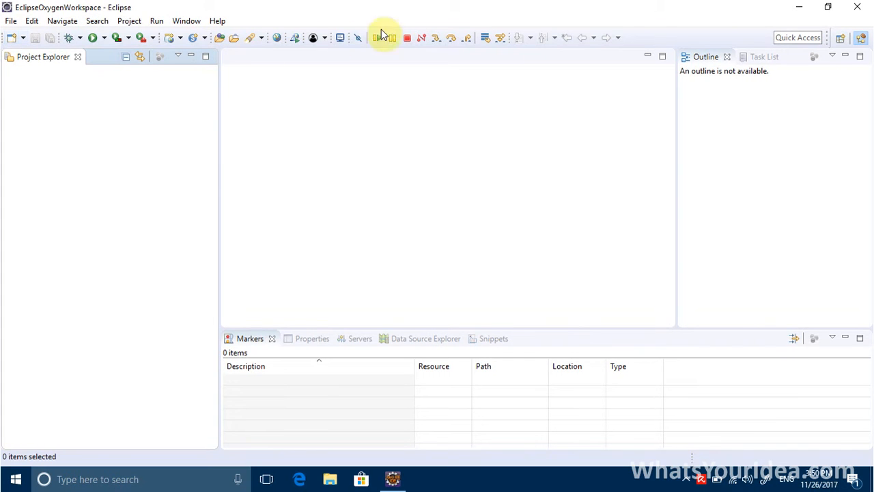
- Open the New wizard and choose Java Project as the item to create
click(11, 21)
click(35, 6)
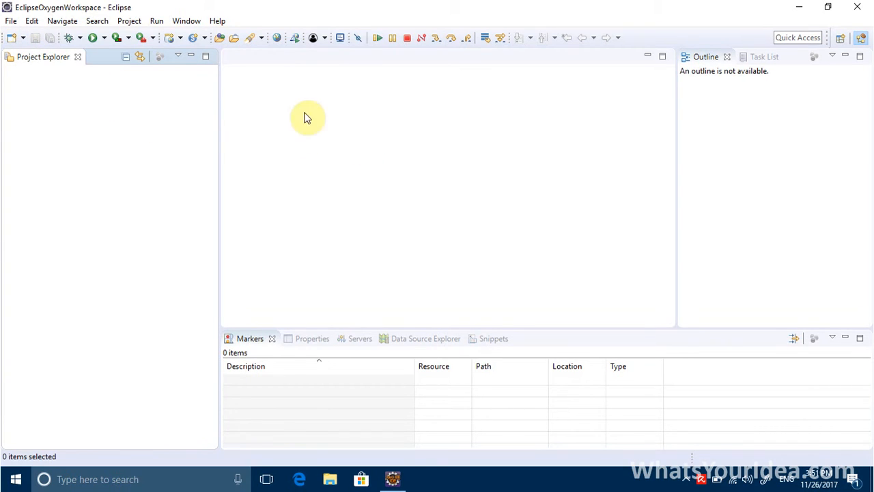
click(11, 39)
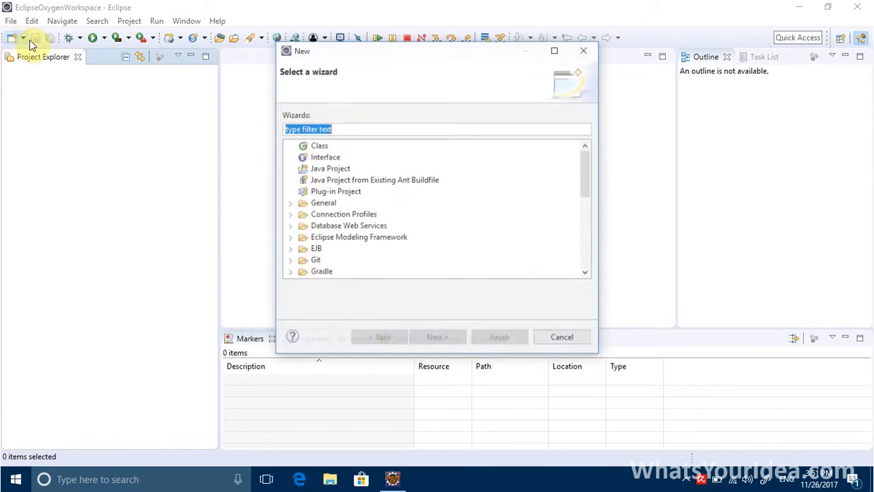
click(321, 170)
click(436, 338)
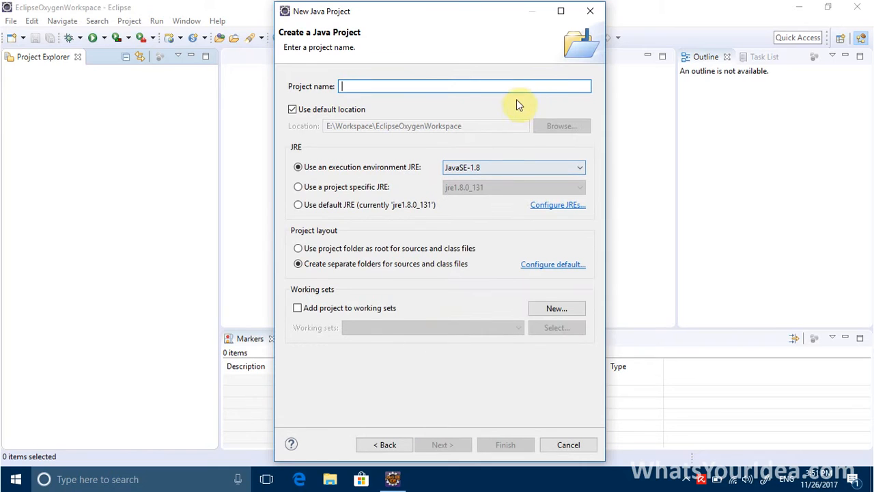
- Name the new Java project MyFirstProject
click(524, 86)
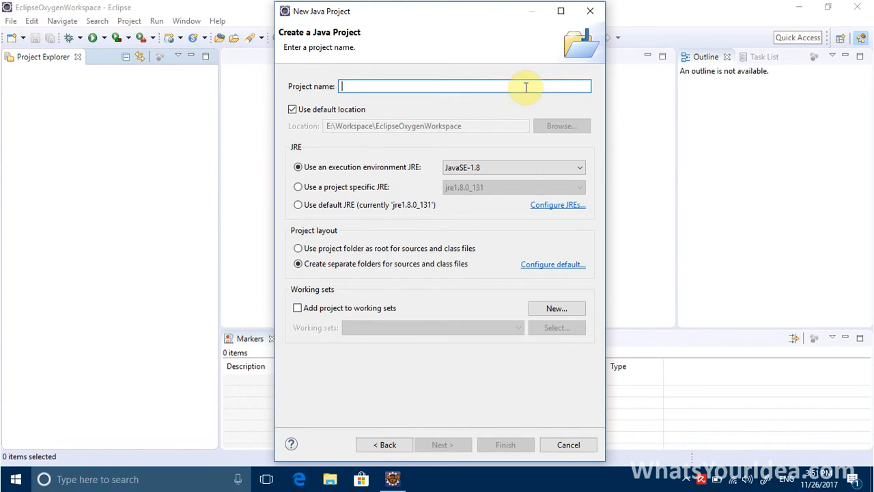
text(Firs)
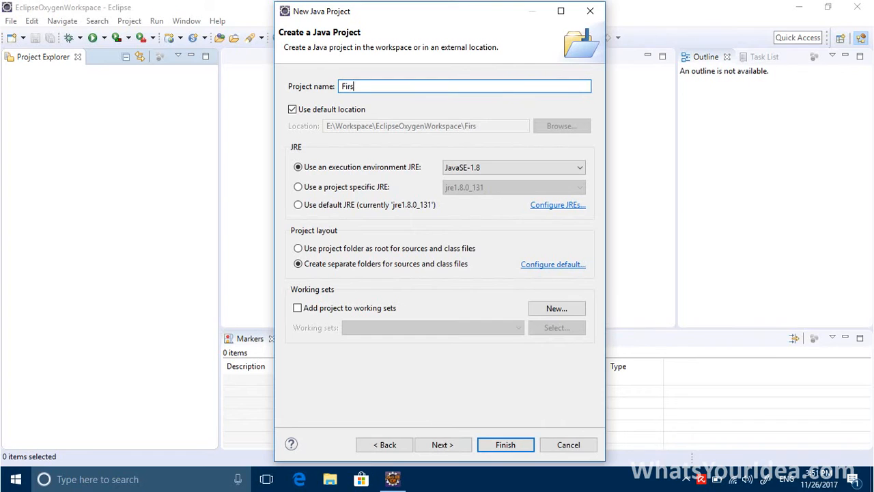
key(BackSpace)
key(BackSpace)
key(BackSpace)
key(BackSpace)
text(MyF)
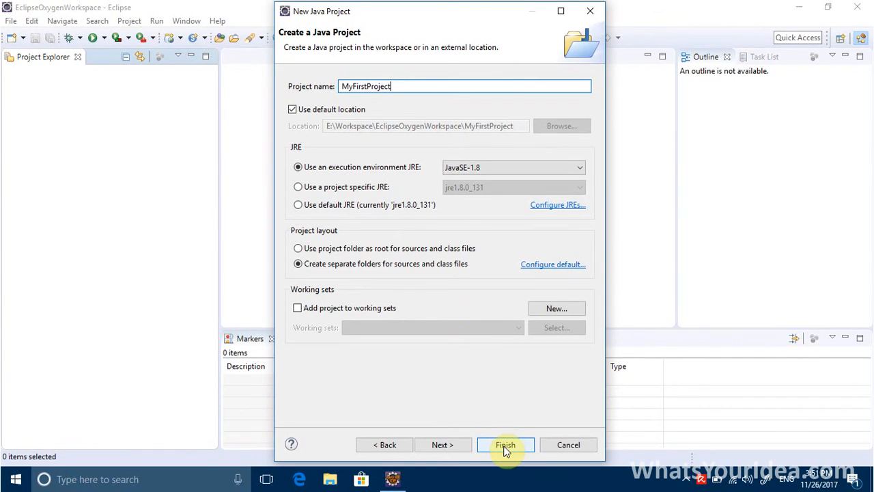
click(544, 169)
click(545, 168)
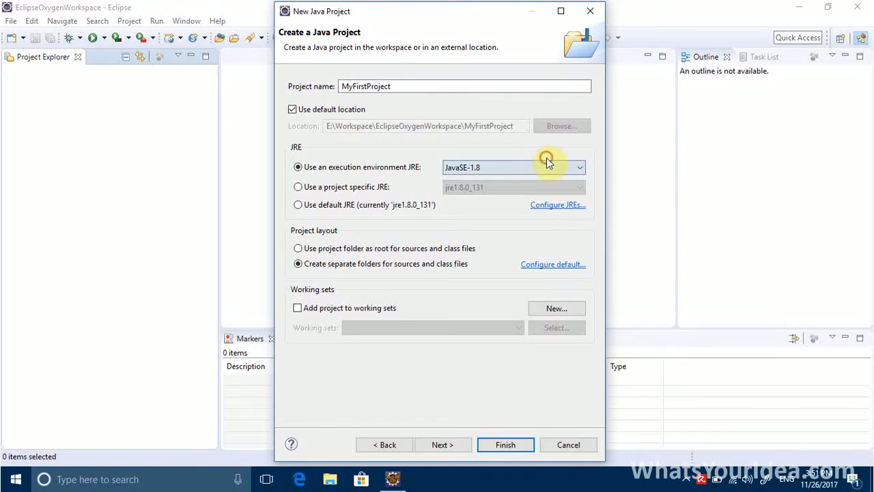
click(383, 191)
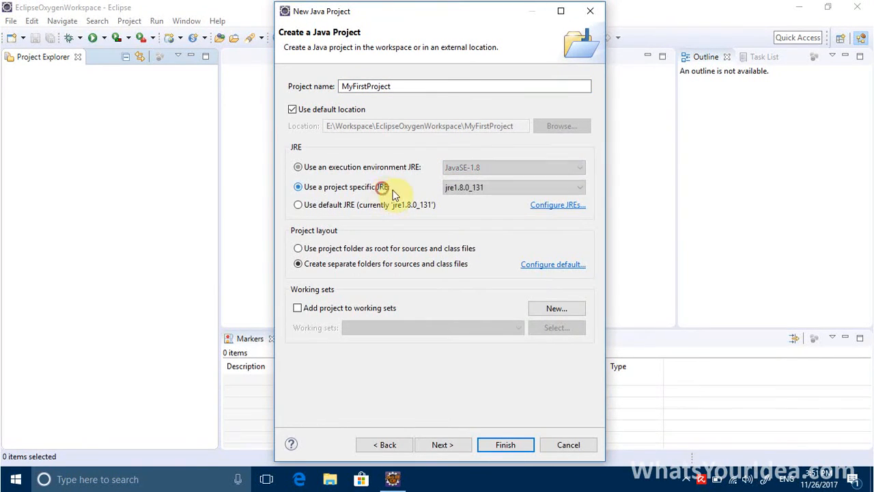
click(479, 191)
click(479, 198)
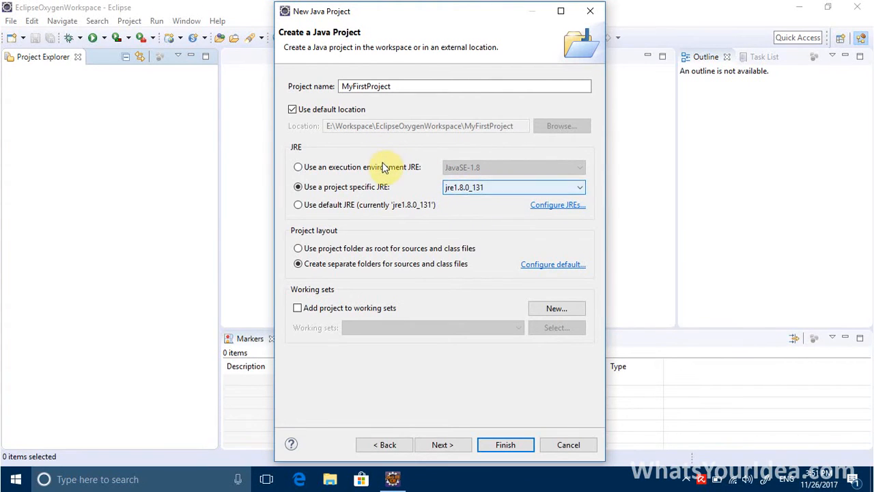
click(382, 167)
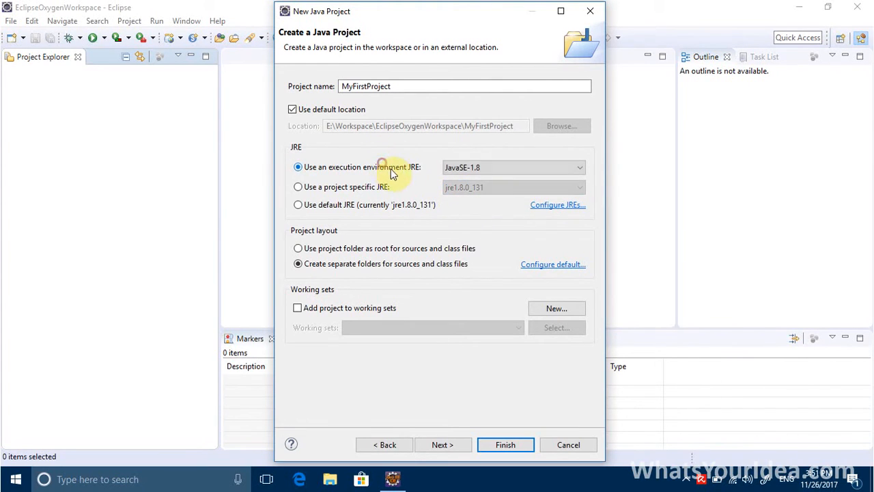
- Open the Installed JREs configuration from the project wizard and start adding a JRE of type Standard VM
click(551, 205)
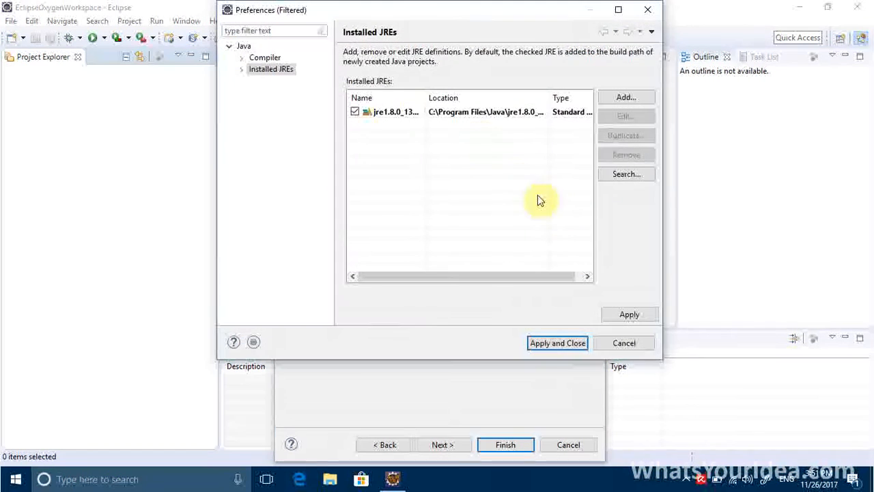
click(396, 116)
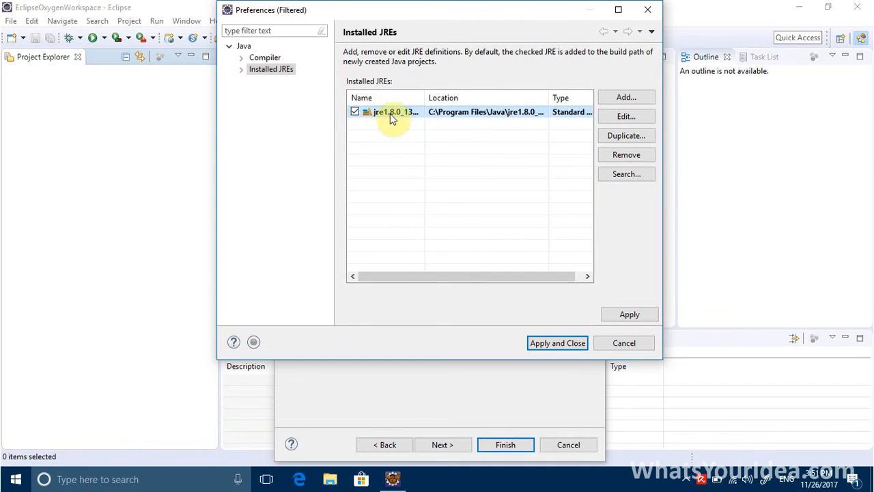
click(624, 100)
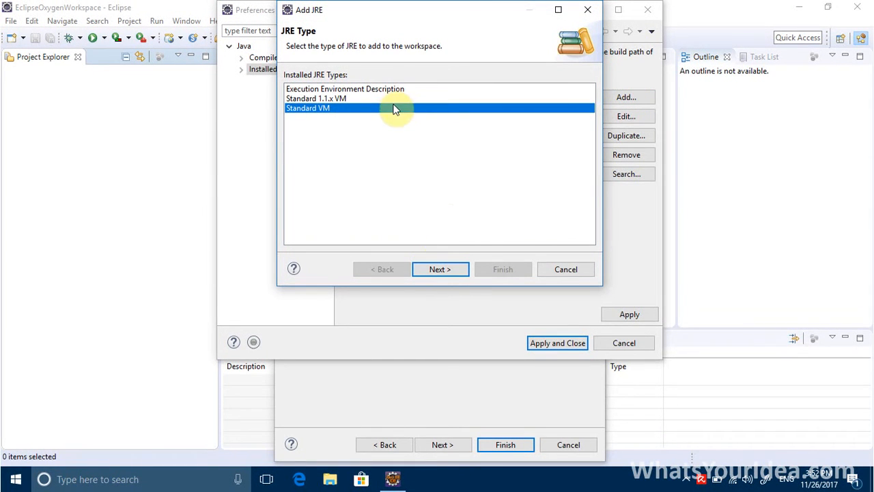
click(393, 106)
click(439, 269)
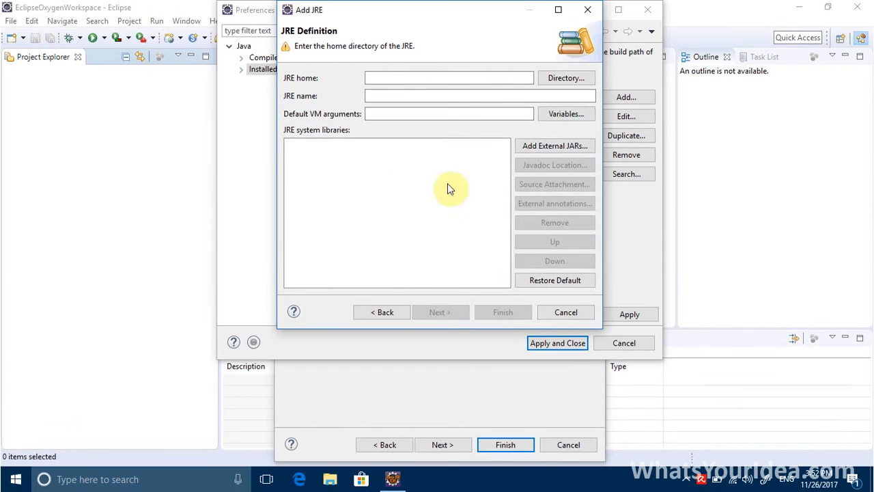
- Set the JRE home directory to C:\Program Files\Java\jdk1.8.0_131
click(560, 82)
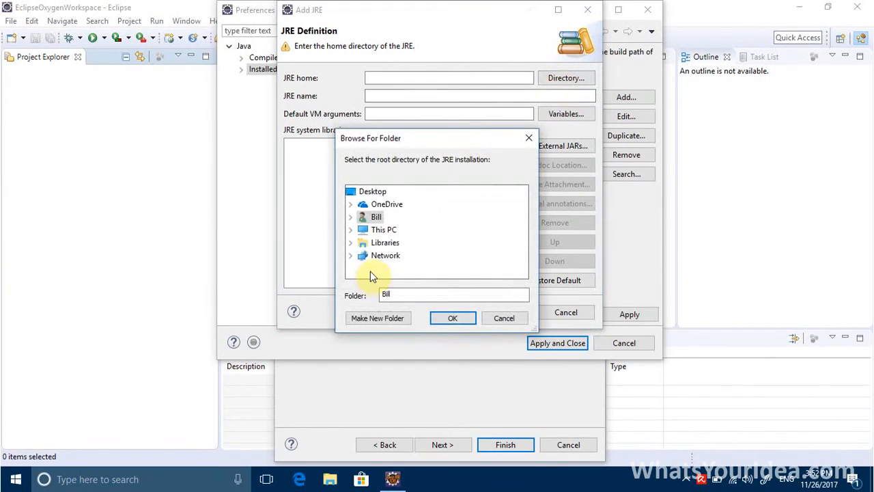
click(350, 229)
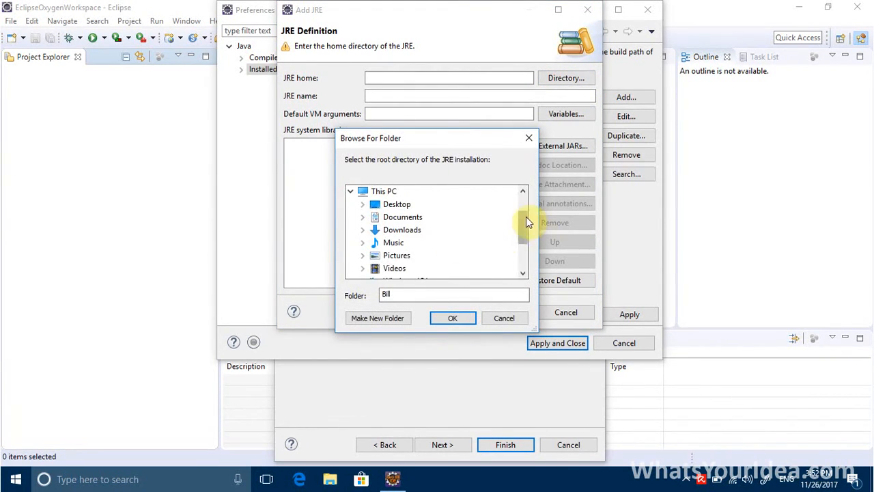
drag(526, 216, 523, 229)
scroll(446, 243, down, 1)
scroll(426, 244, up, 1)
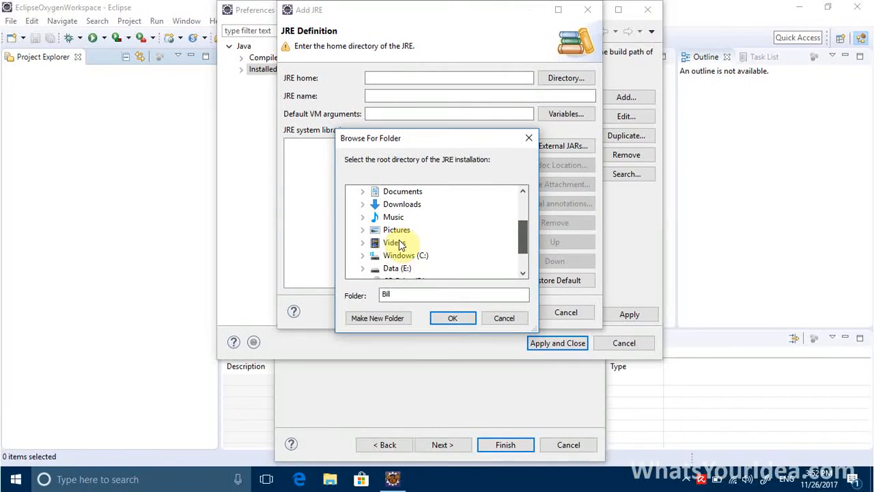
click(400, 256)
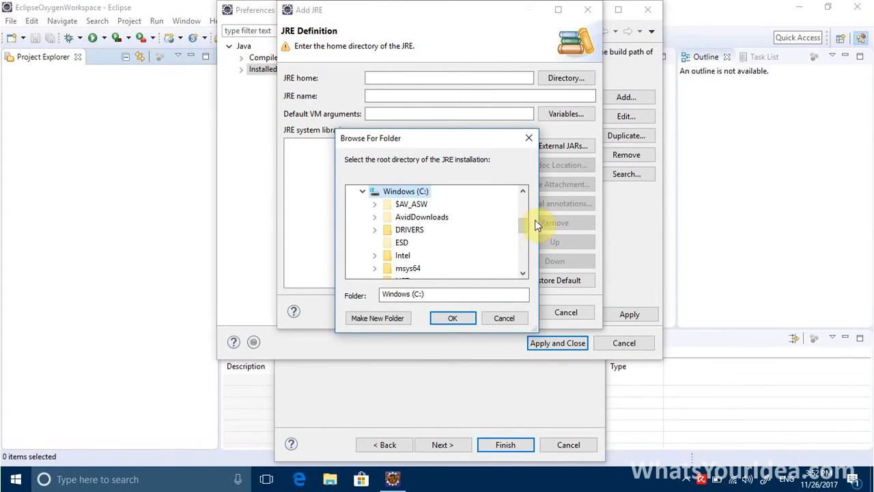
drag(517, 229, 522, 231)
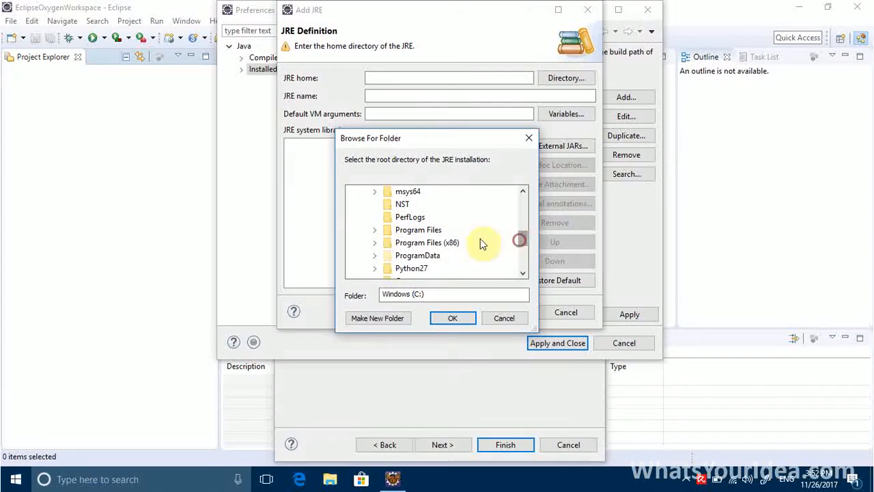
double_click(417, 242)
drag(523, 211, 521, 230)
double_click(437, 203)
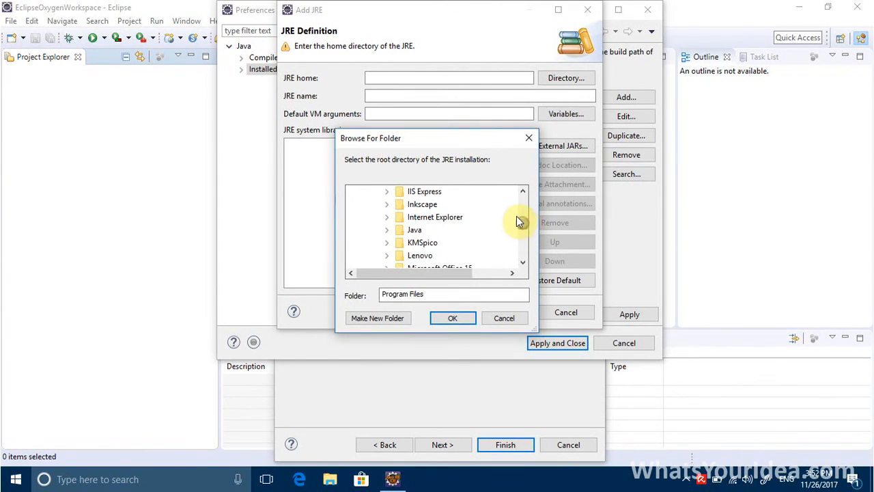
double_click(415, 231)
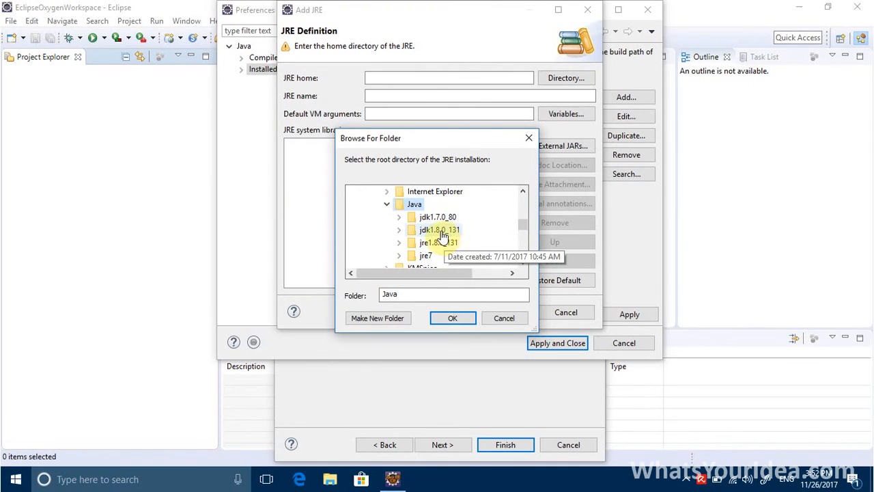
double_click(439, 230)
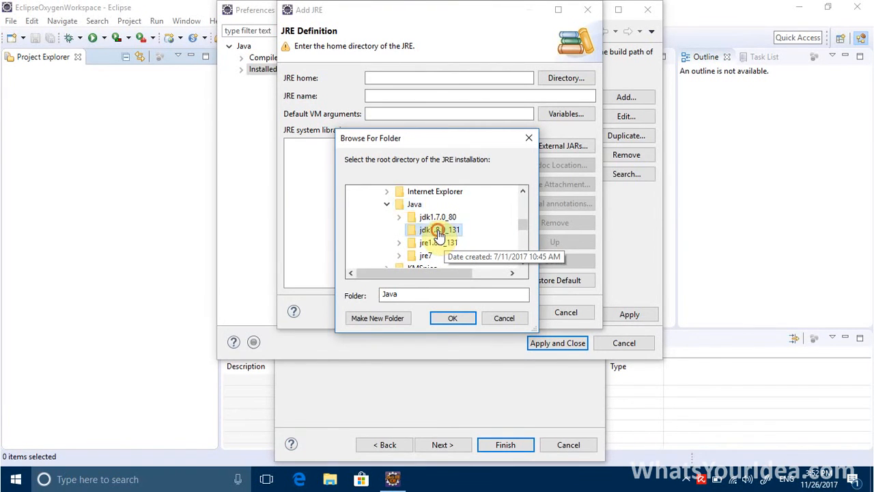
click(450, 317)
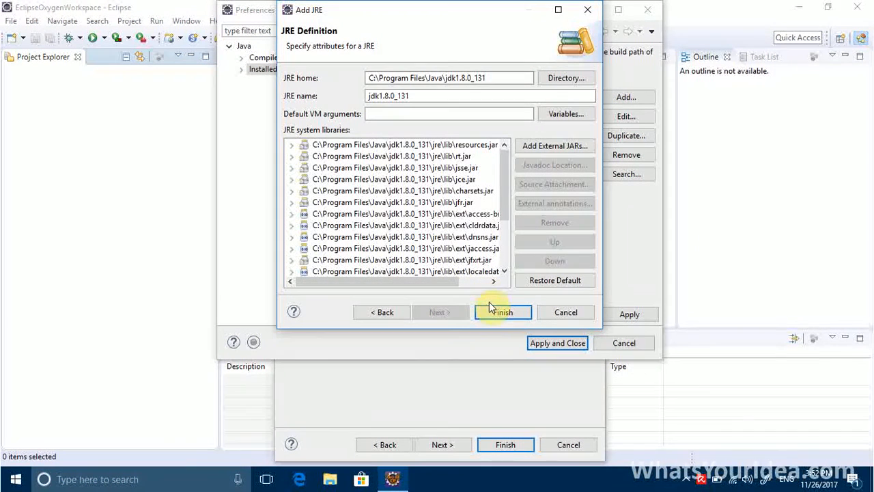
- Finish adding the jdk1.8.0_131 definition, make it the default JRE, and apply the preferences
click(495, 313)
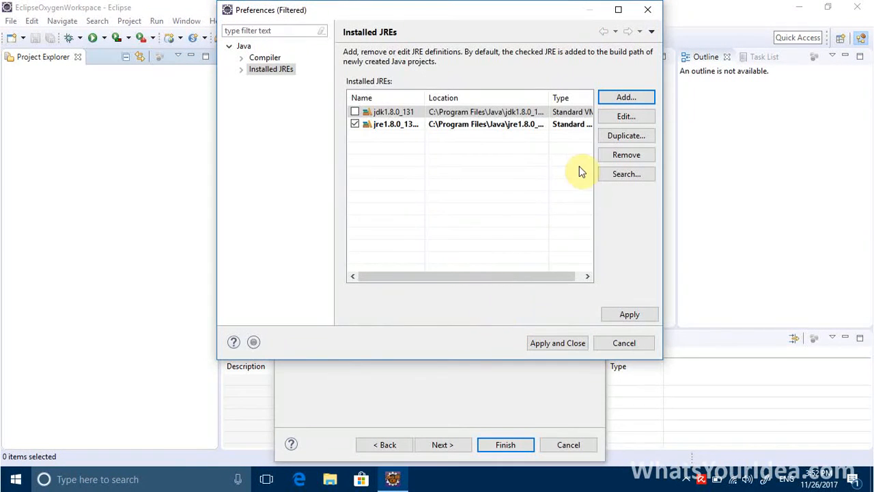
click(355, 112)
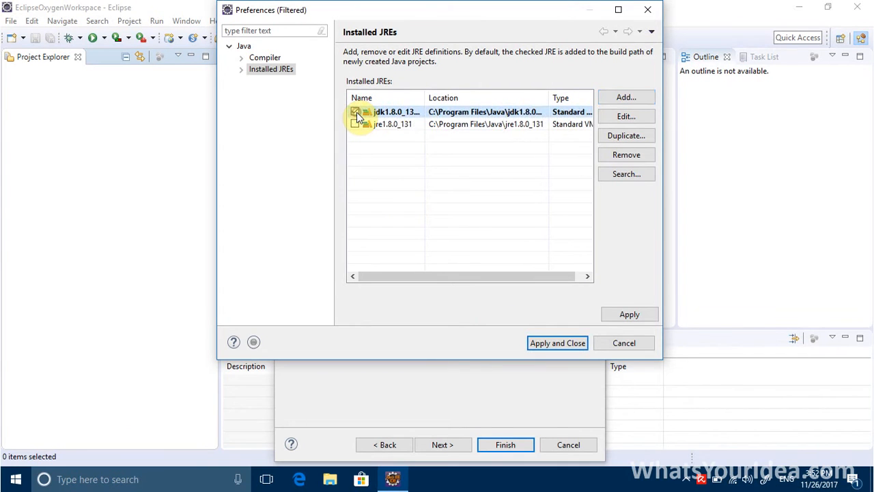
click(561, 347)
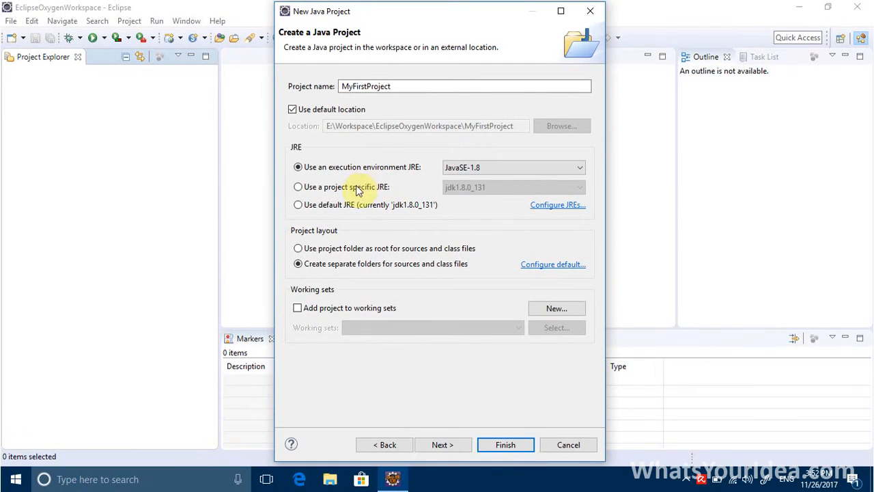
- Create the project with jdk1.8.0_131 as its project-specific JRE and open the associated Java perspective
click(319, 189)
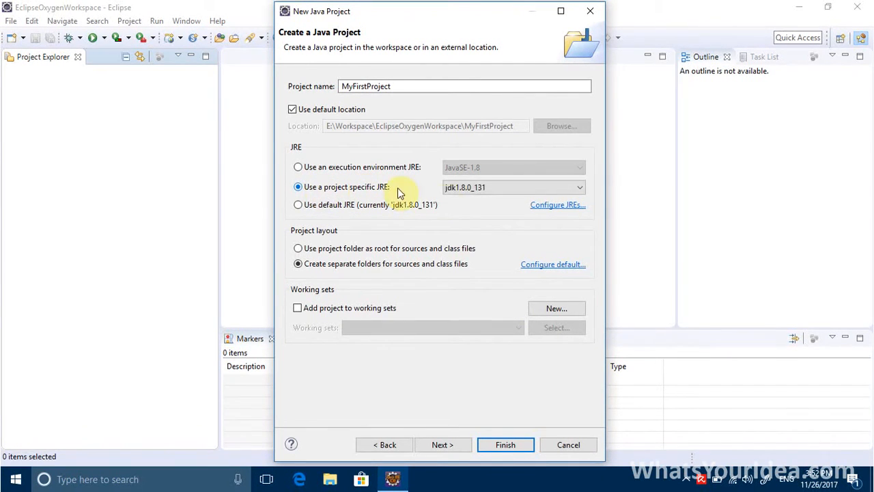
click(479, 189)
click(484, 189)
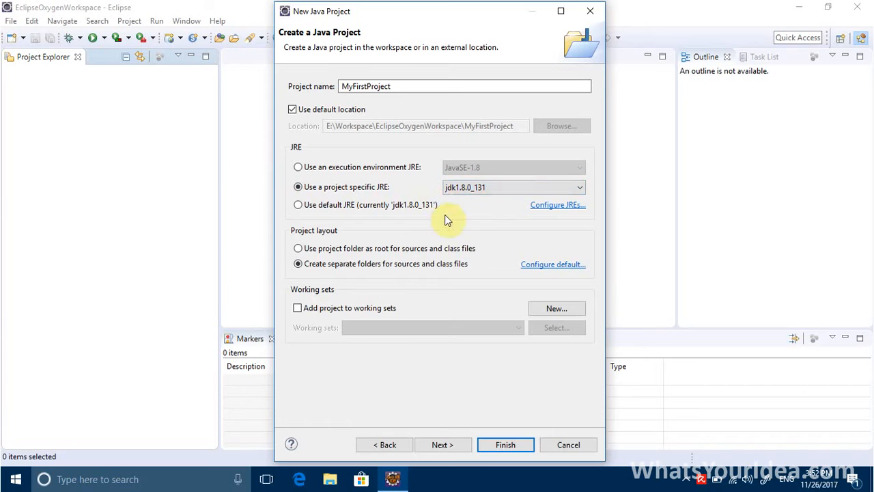
click(508, 446)
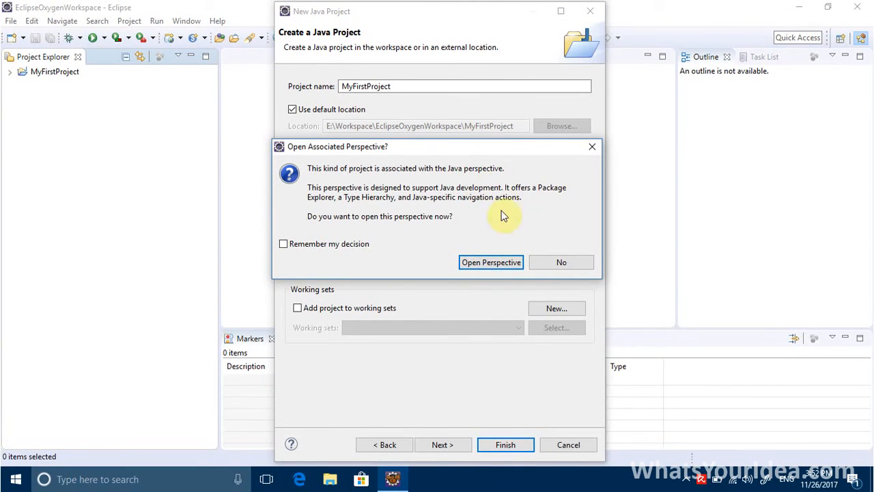
click(488, 263)
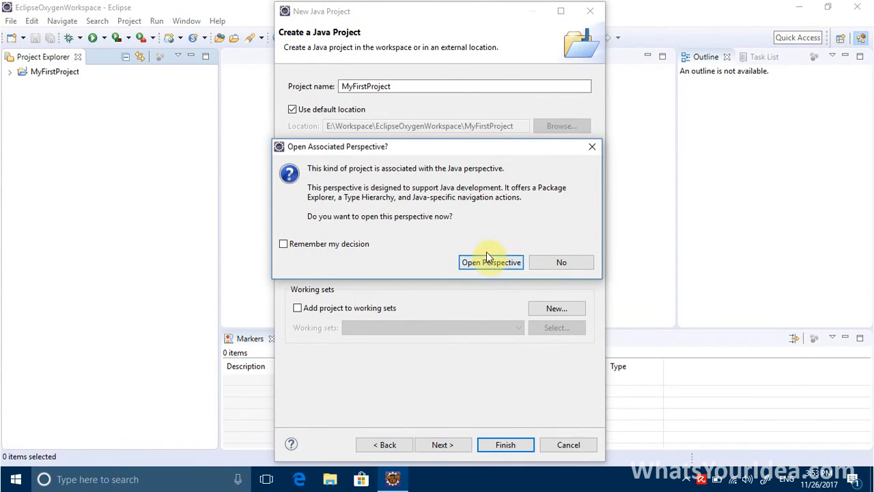
click(489, 263)
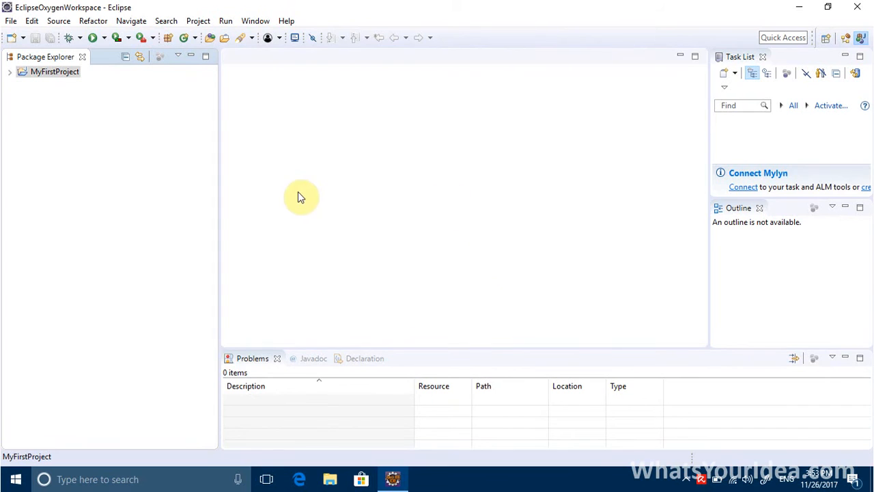
- Expand MyFirstProject in the project tree and select its src folder
click(10, 71)
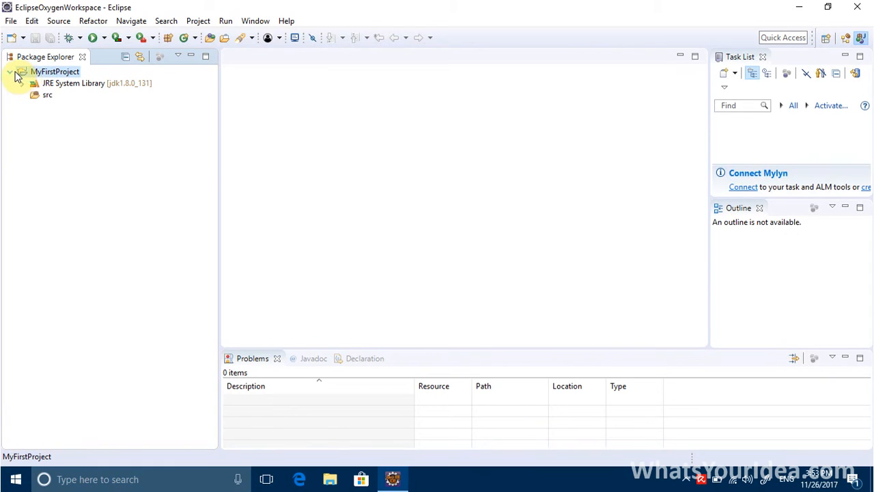
click(44, 97)
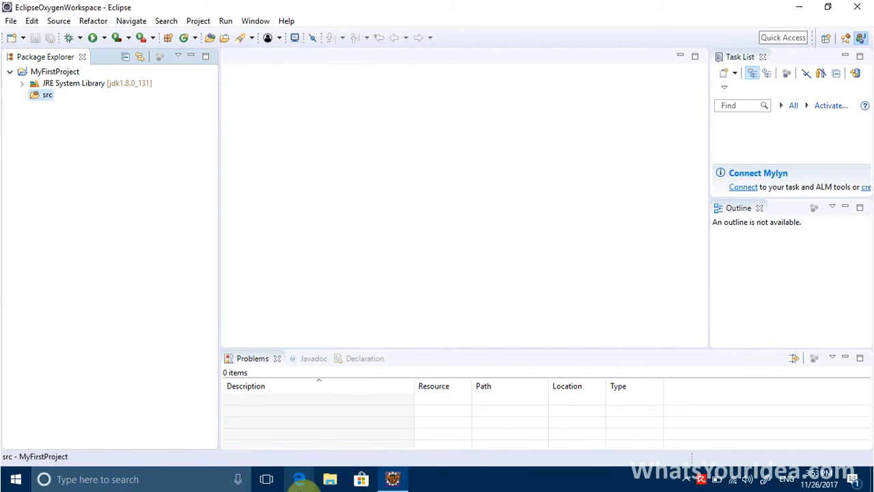
- Switch to File Explorer and look inside the project's source folder at E:\Workspace\EclipseOxygenWorkspace\MyFirstProject\src
click(328, 480)
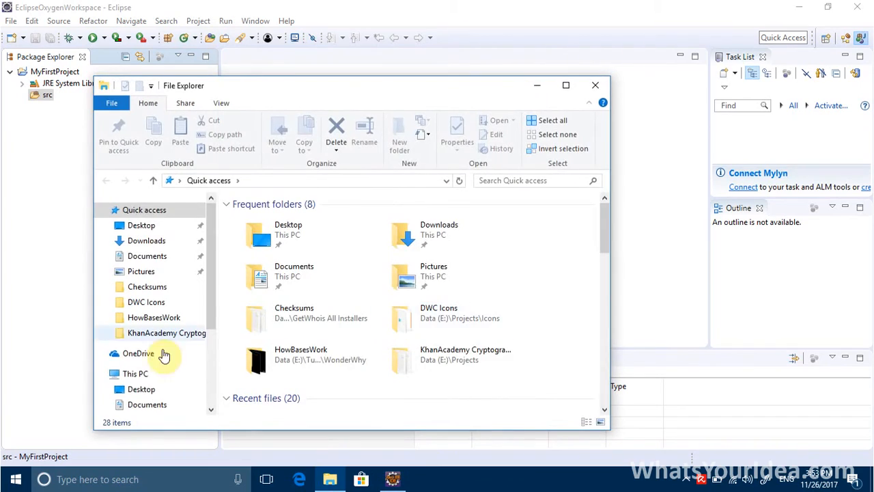
click(130, 373)
double_click(433, 364)
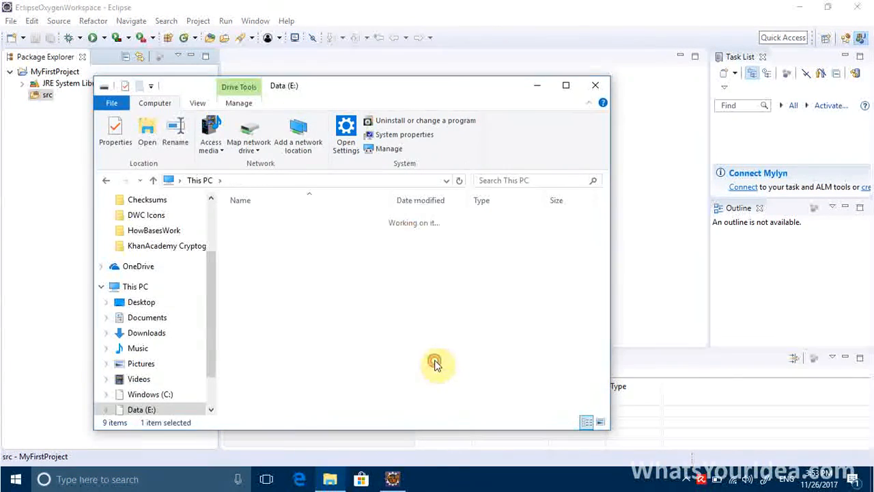
drag(321, 91, 478, 95)
double_click(409, 406)
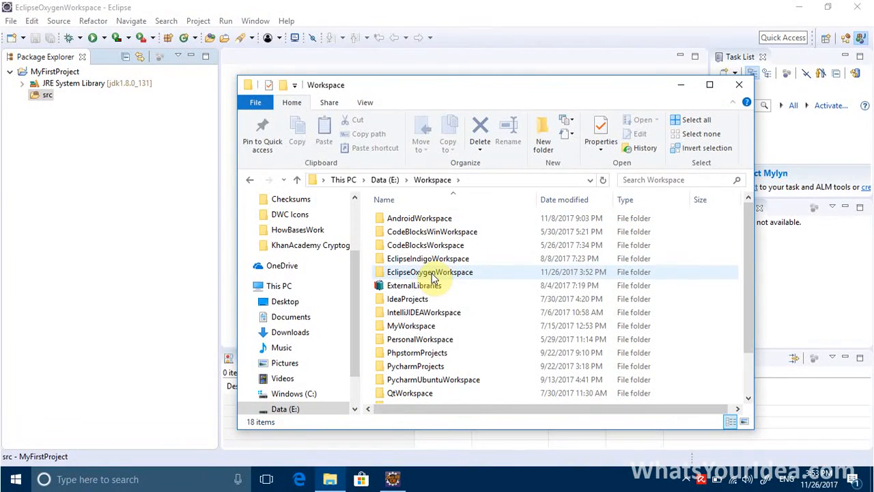
double_click(430, 273)
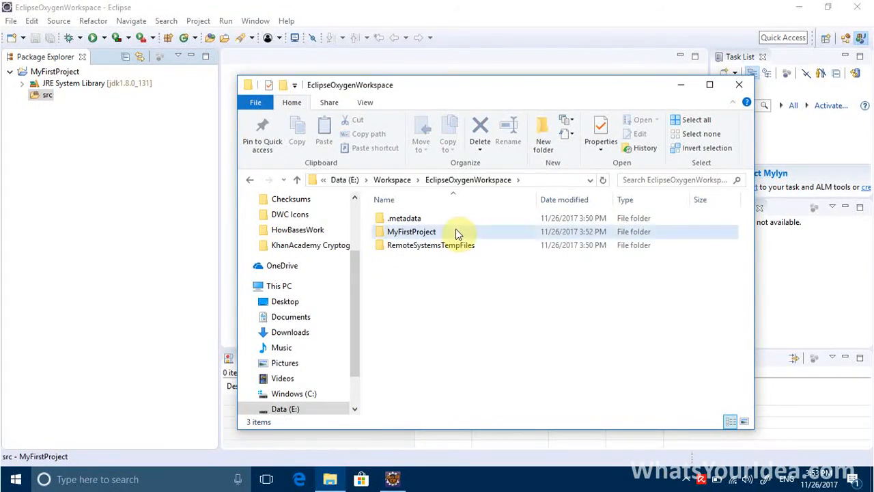
double_click(457, 233)
drag(522, 89, 443, 15)
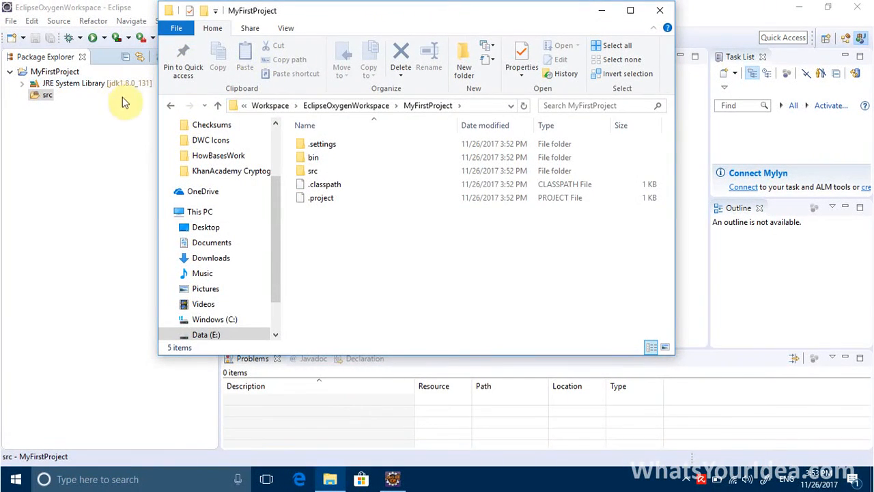
click(346, 168)
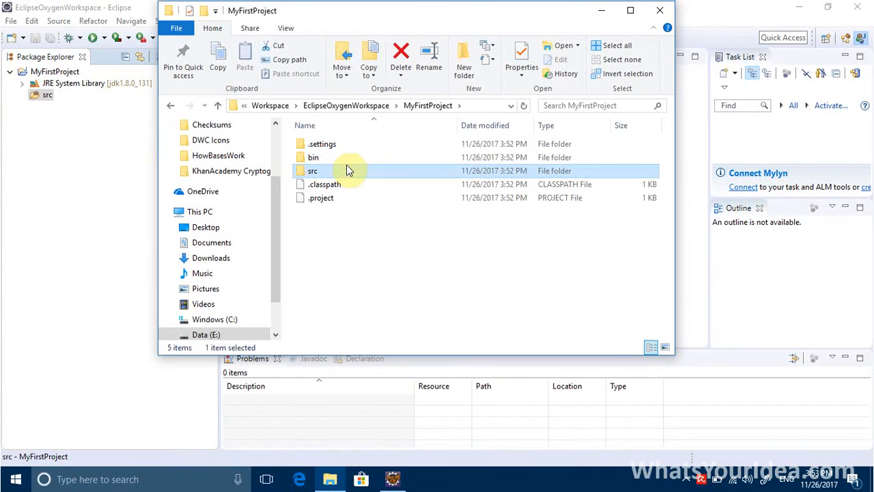
double_click(347, 169)
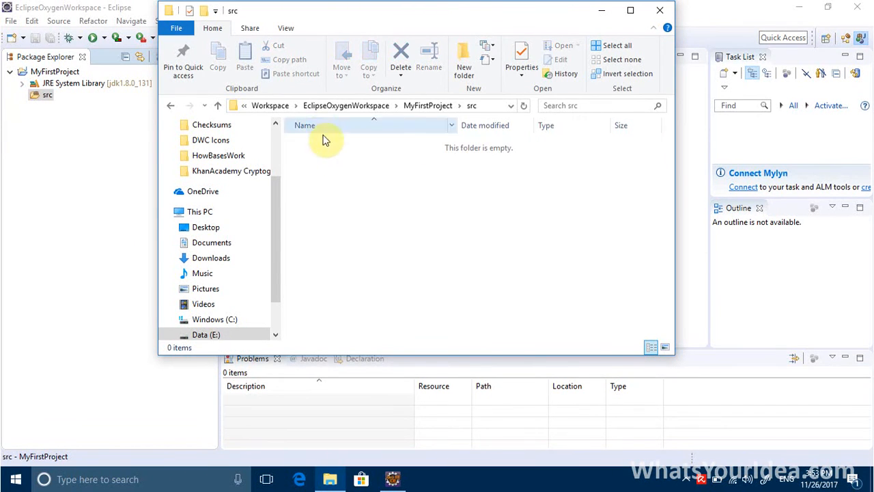
- Return to Eclipse and create a new Java class named JavaP in the src folder
click(14, 163)
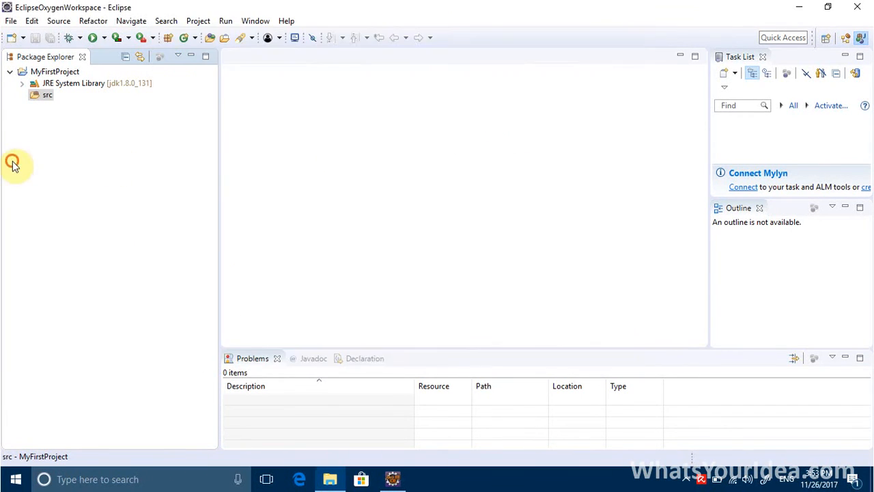
right_click(41, 96)
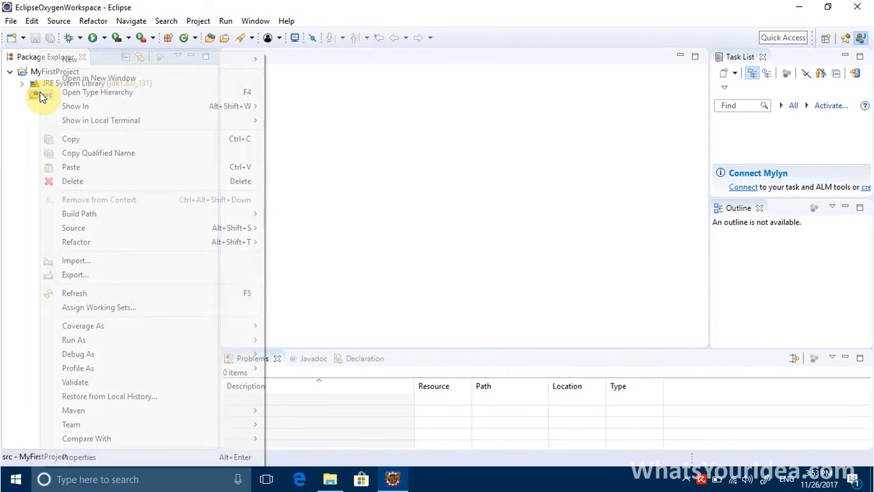
mouse_move(210, 62)
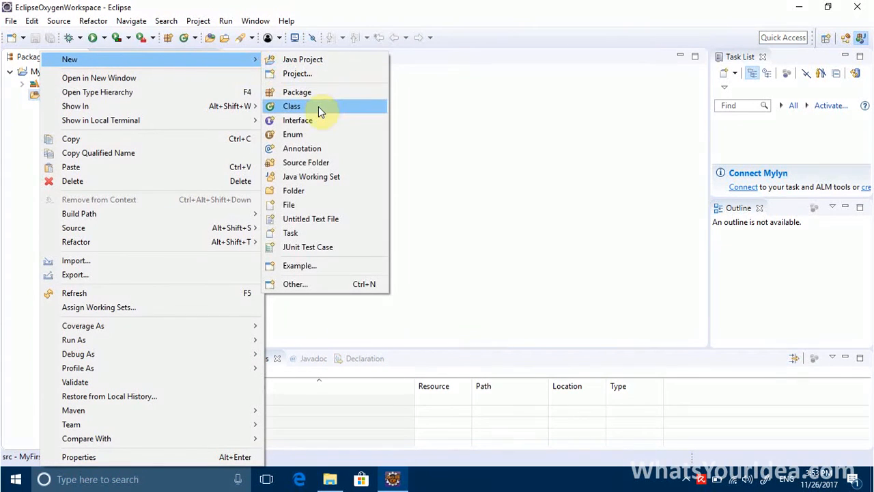
click(319, 106)
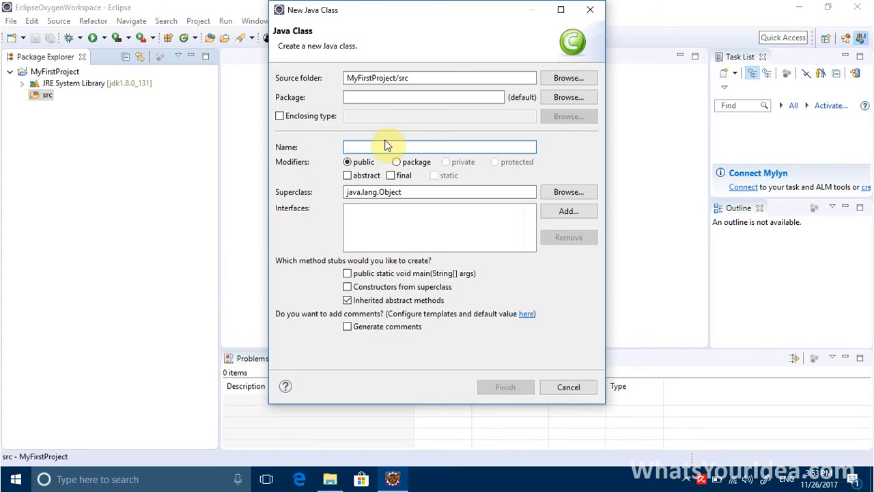
text(JavaP)
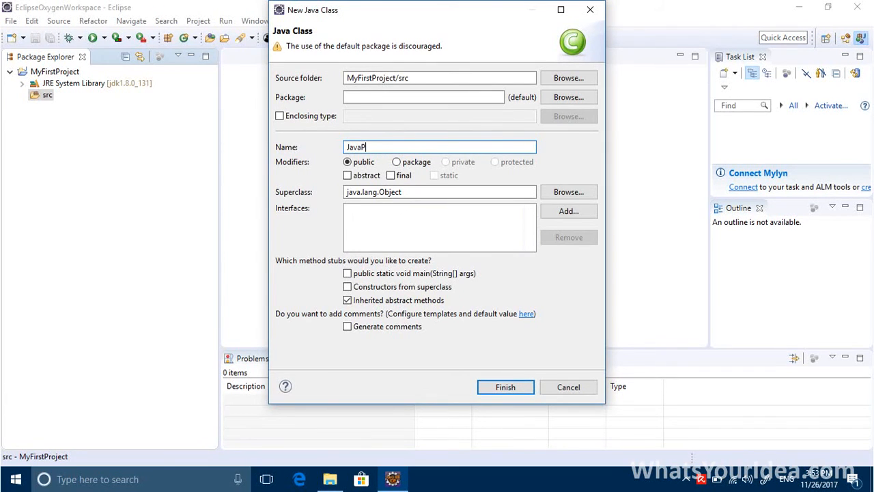
click(506, 388)
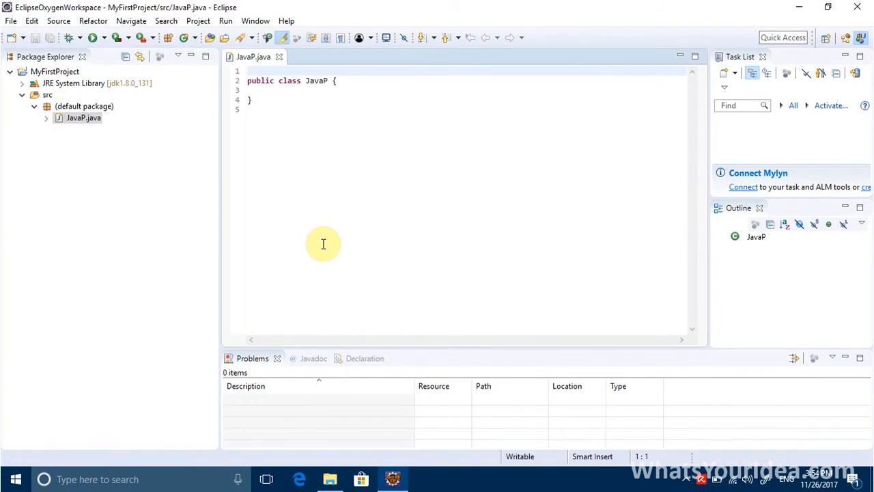
- Switch to File Explorer to check for JavaP.java in the project's src folder, then close the folder window and return to Eclipse
click(329, 480)
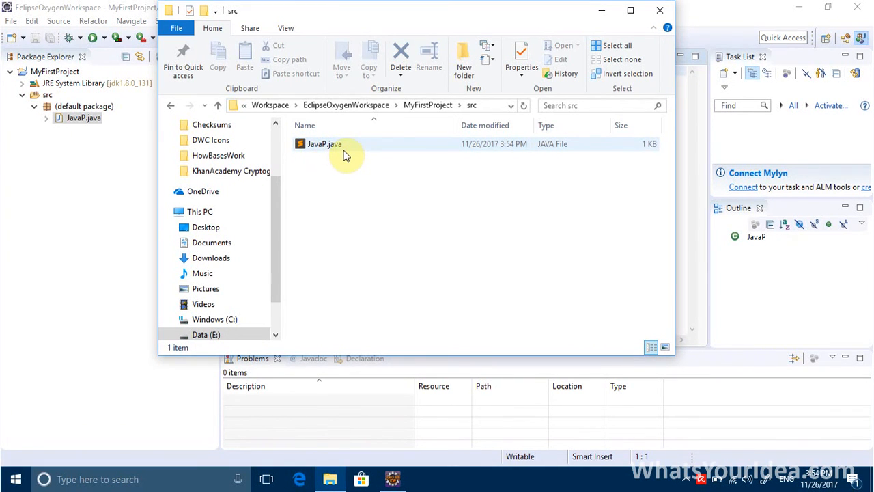
click(120, 258)
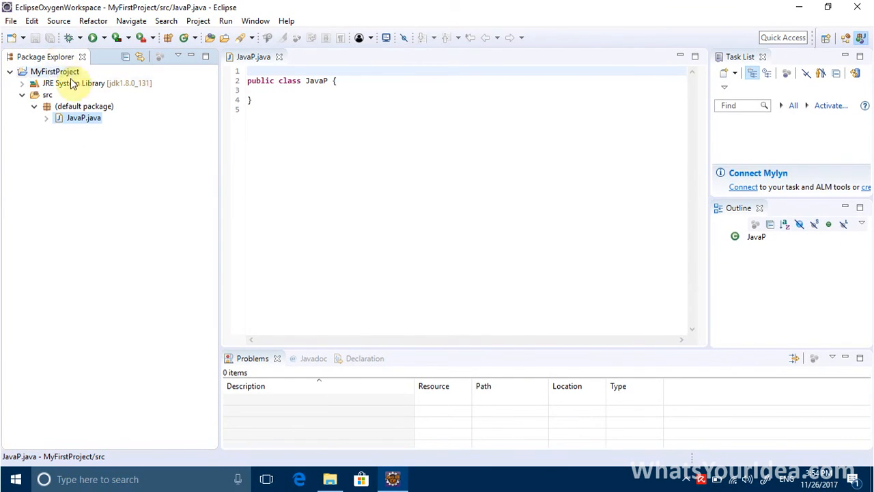
click(328, 480)
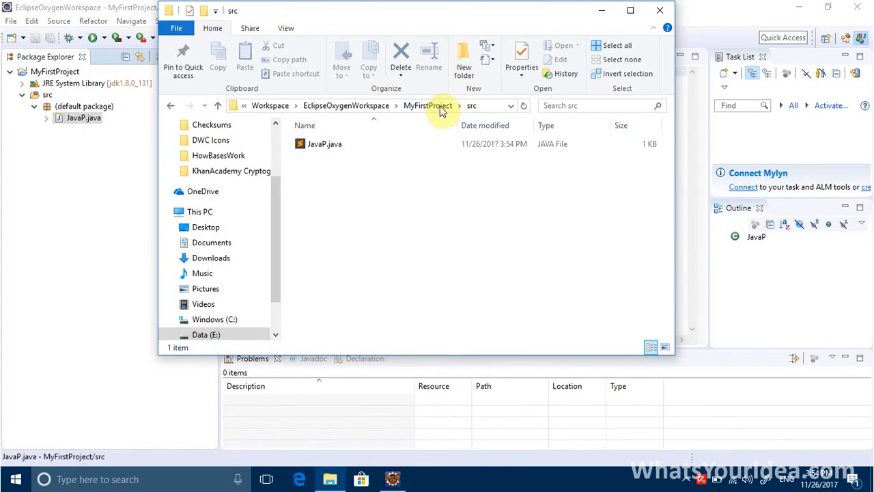
click(601, 10)
click(329, 478)
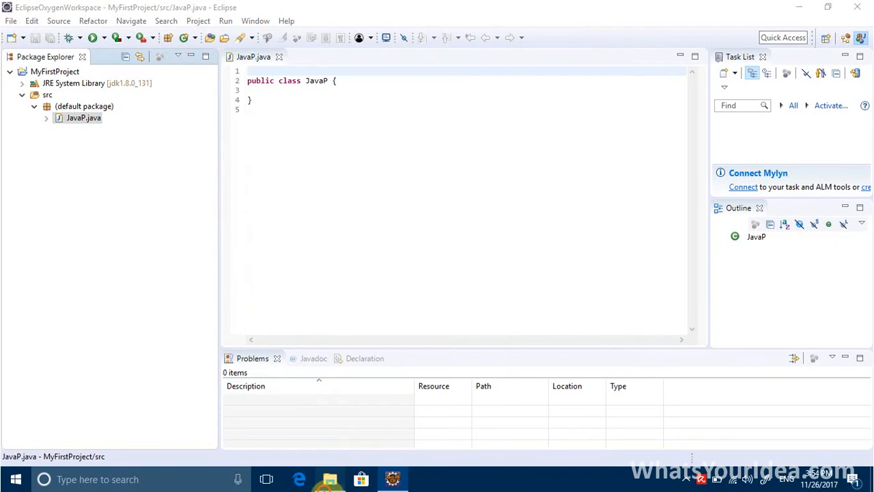
click(661, 9)
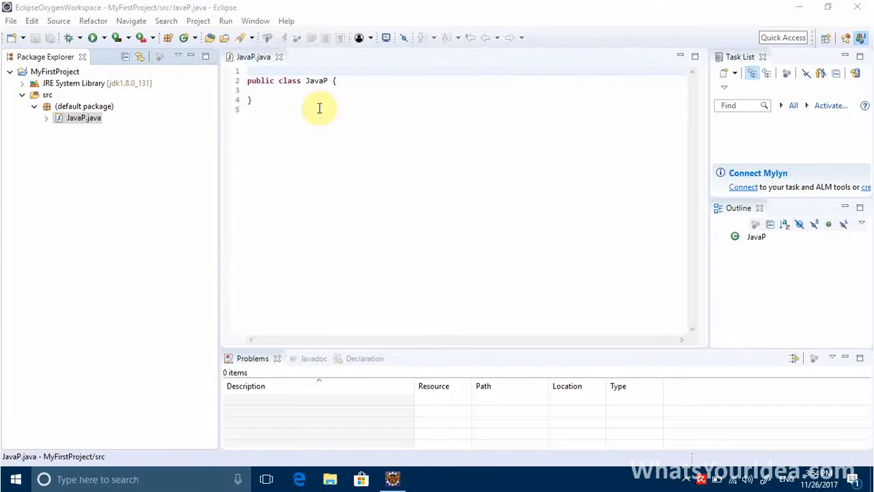
- Add a main method to the JavaP class with the signature public static void main(String[] args)
click(359, 71)
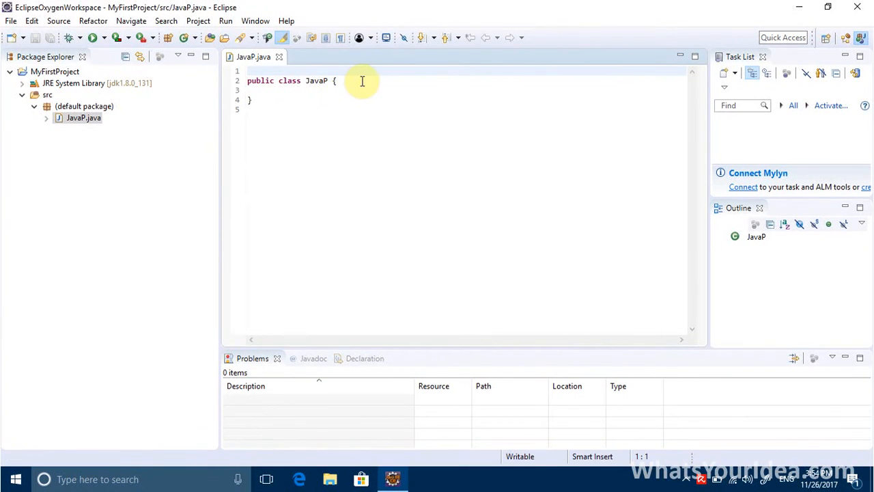
click(361, 81)
key(Return)
key(Return)
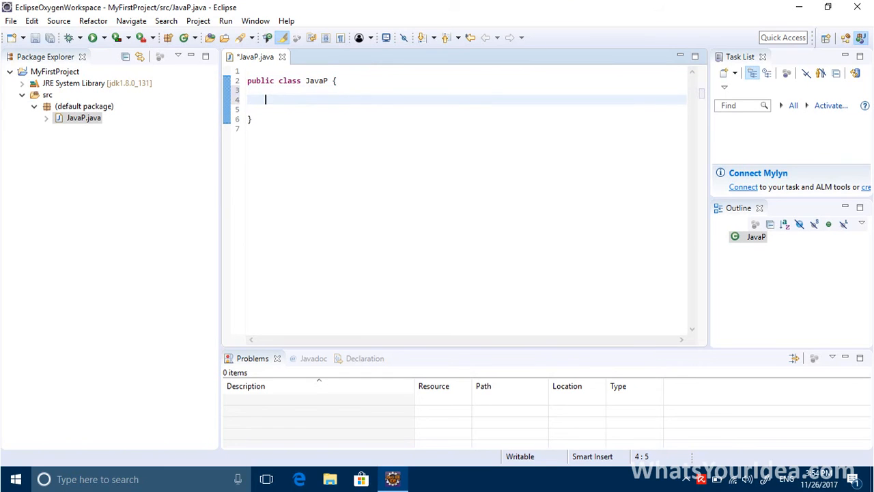
text(public static void main()
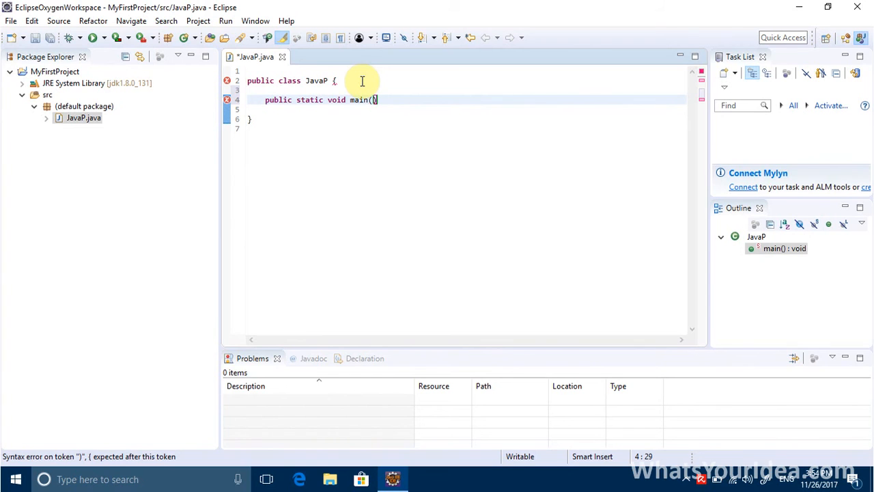
text(String[)
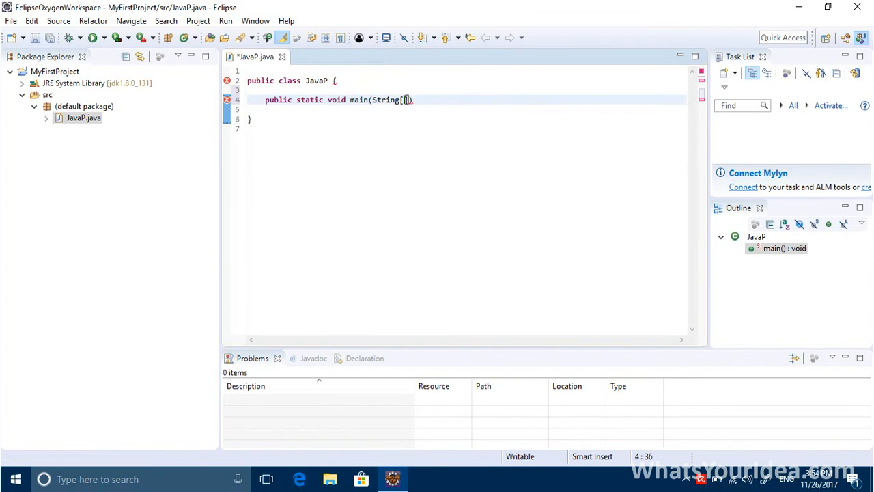
text(] args) {)
key(Return)
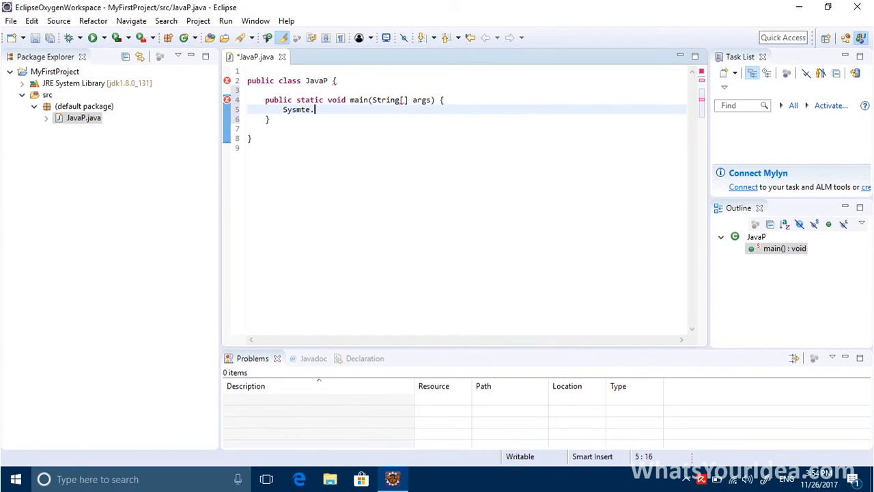
- Write System.out.println("Apples"); as the body of the main method and save JavaP.java
key(BackSpace)
key(BackSpace)
key(BackSpace)
key(BackSpace)
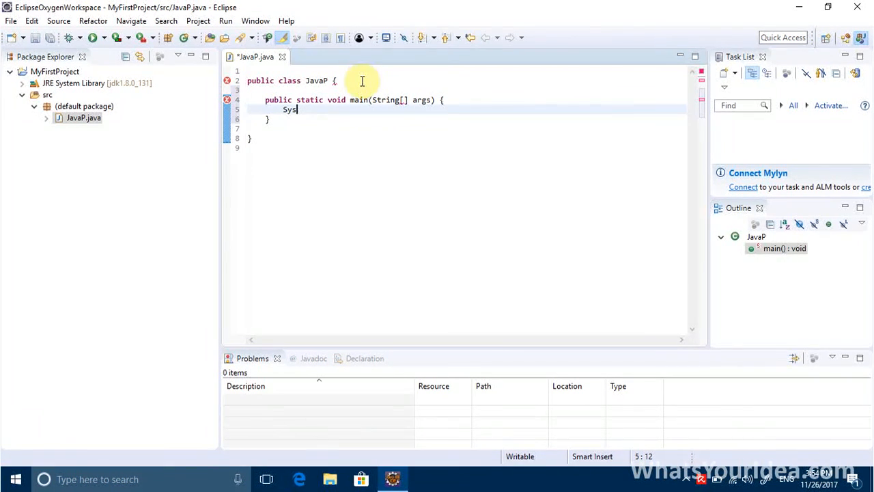
text(tem.out.)
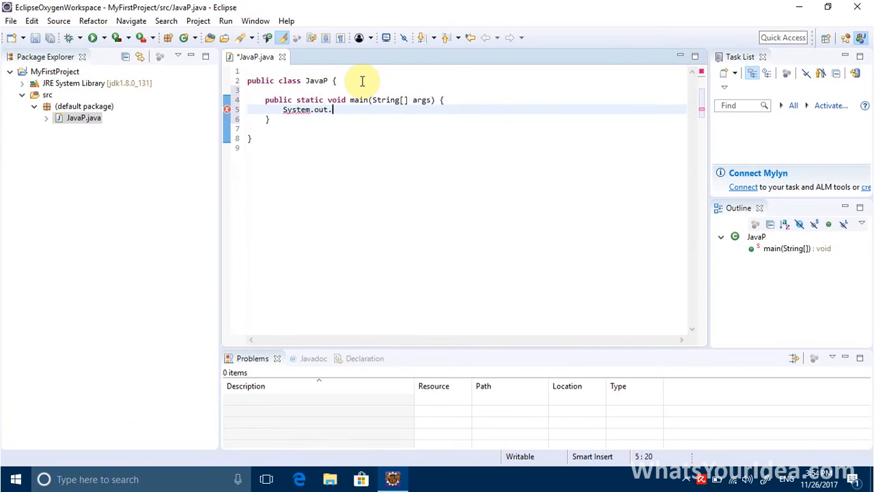
text(printl)
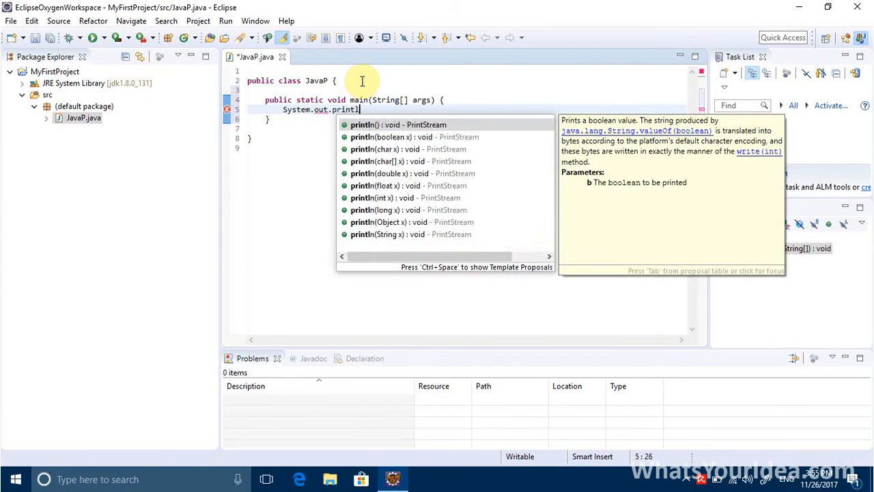
key(Return)
text(")
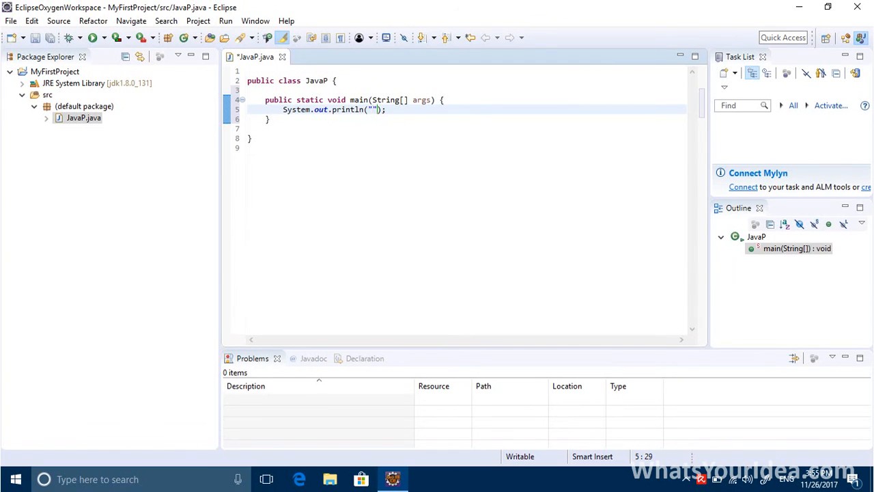
text(Apples)
key(ctrl+s)
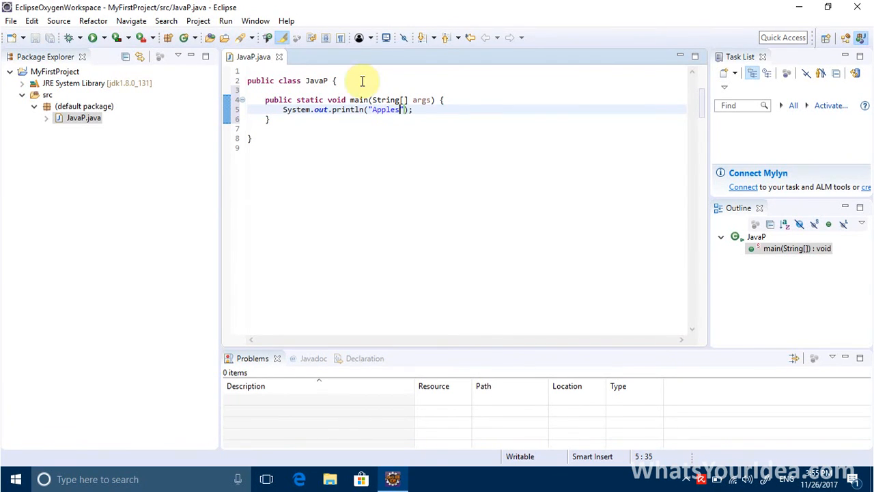
- Run the JavaP program and examine its output in the console
click(94, 38)
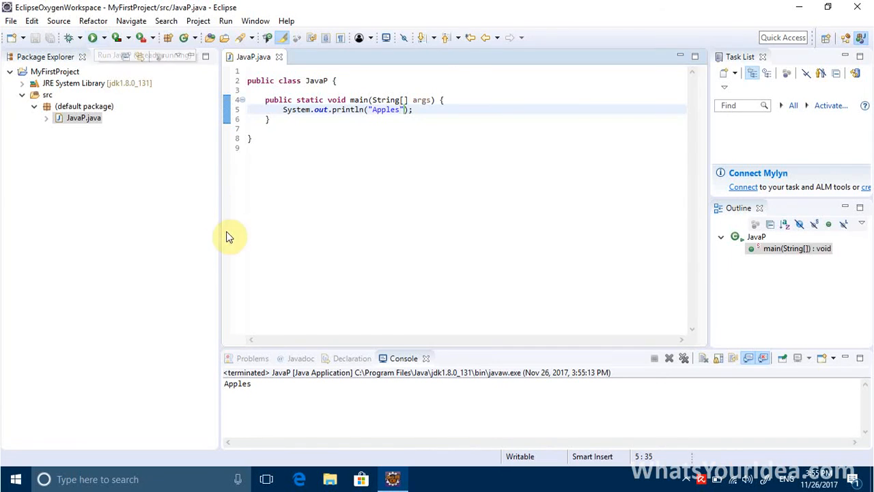
click(251, 385)
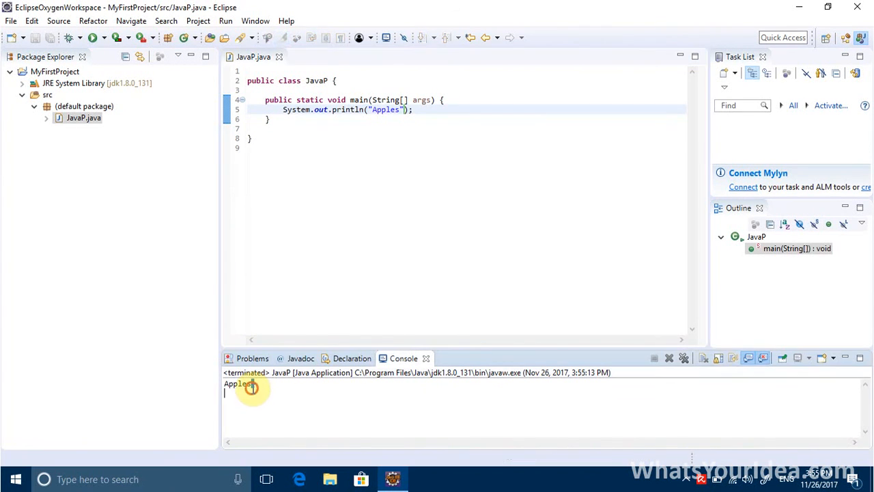
click(224, 384)
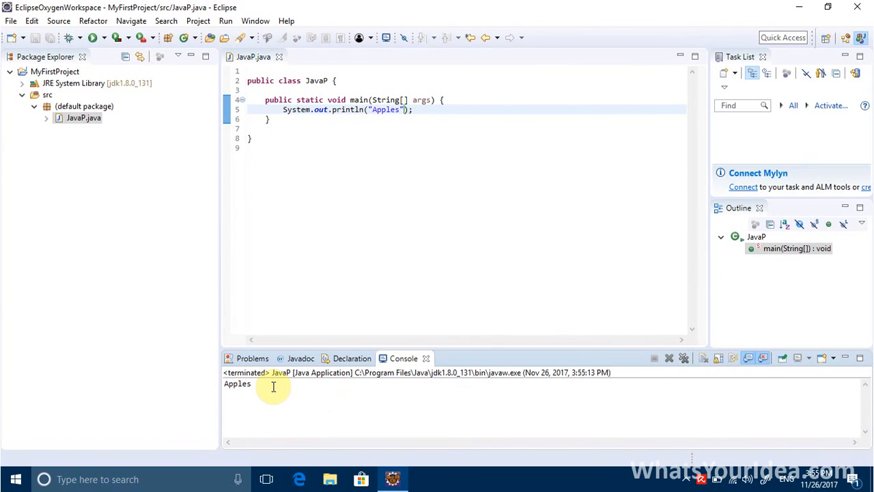
click(686, 479)
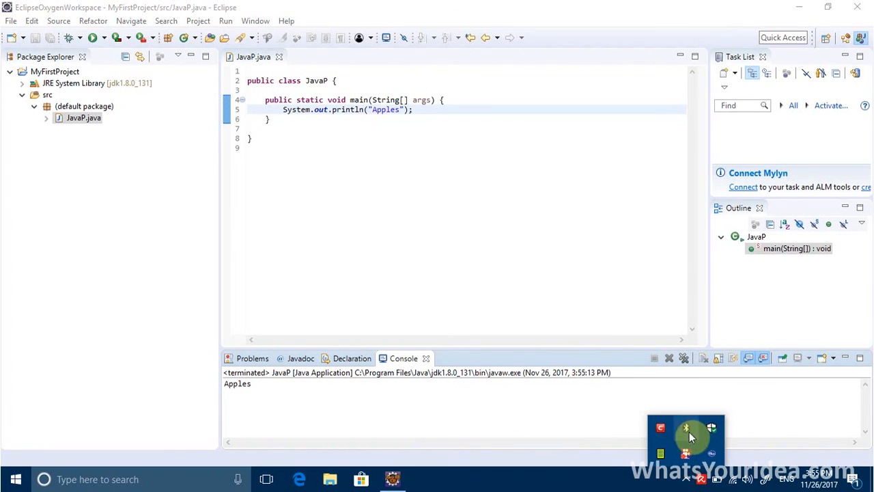
right_click(686, 454)
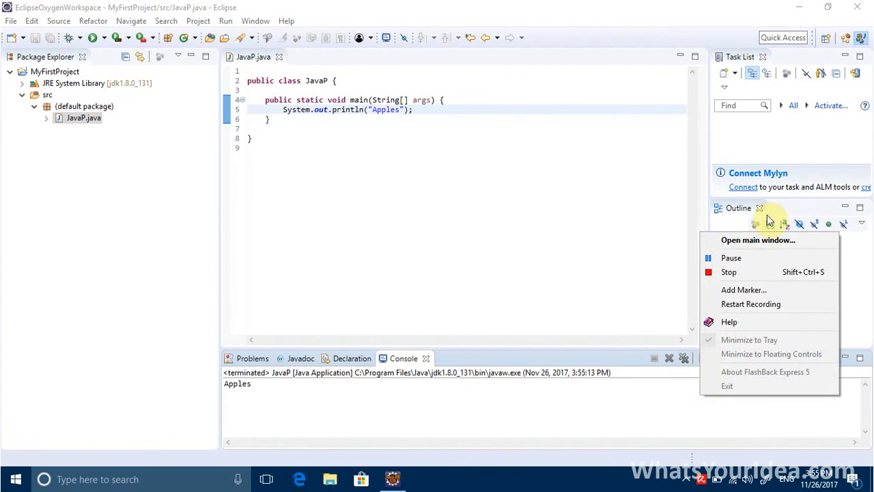